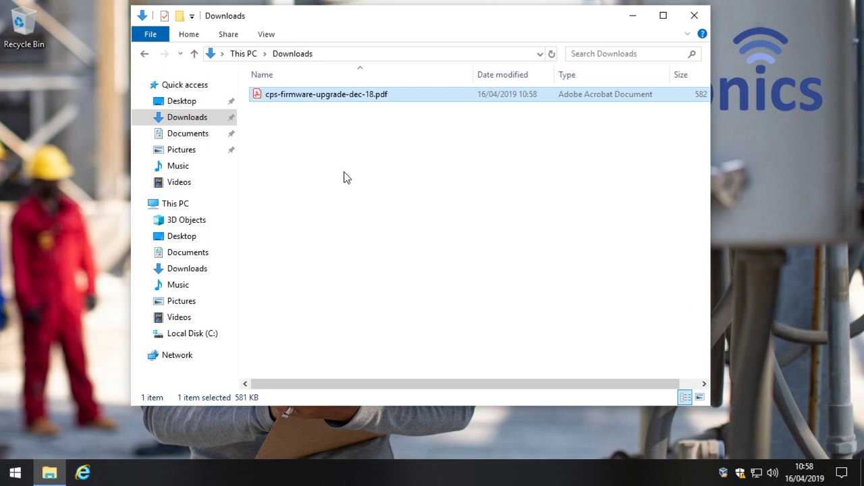
Open cps-firmware-upgrade-dec-18.pdf from the Downloads folder and go to the table of latest firmware and CPS versions.
double_click(343, 97)
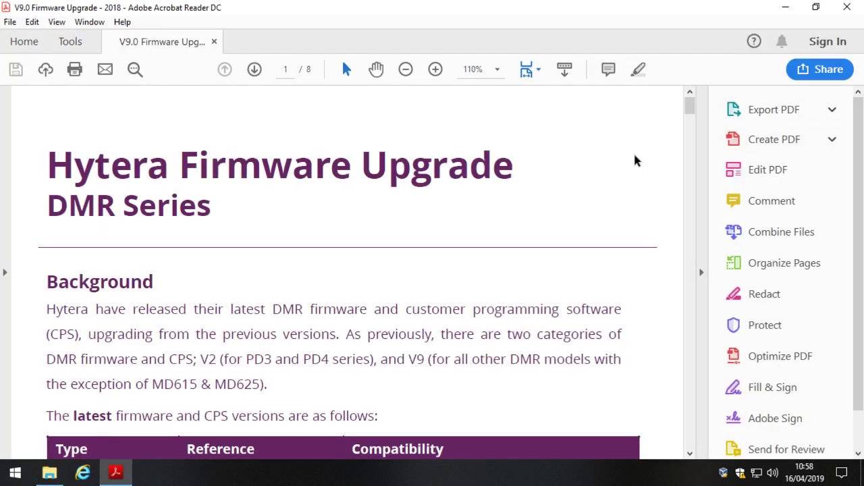
scroll(320, 276, down, 2)
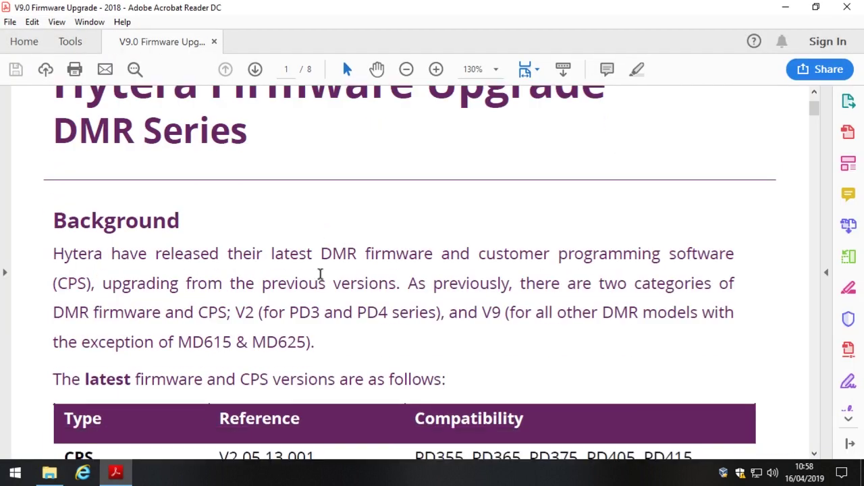
scroll(245, 289, up, 2)
scroll(245, 289, down, 2)
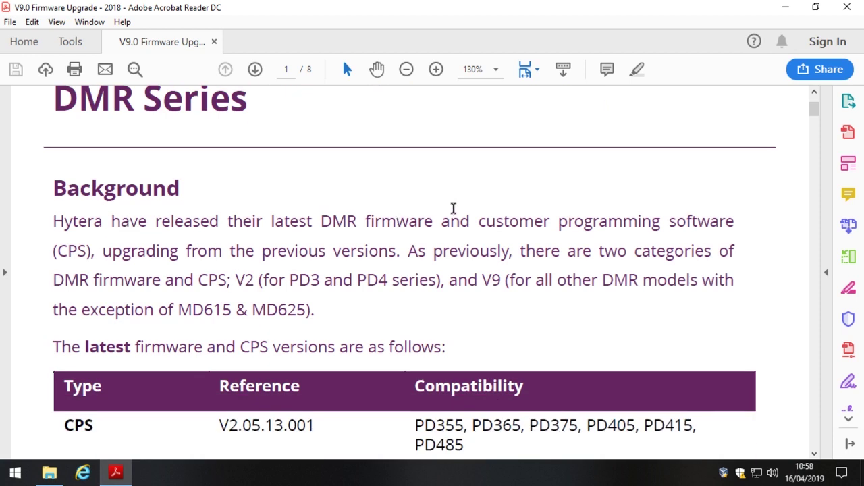
scroll(430, 226, down, 5)
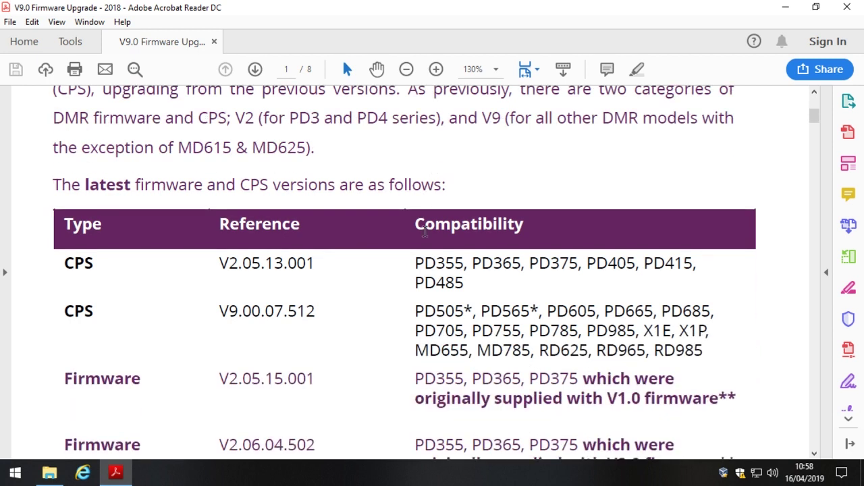
scroll(425, 231, down, 2)
Examine the first CPS row's version reference and its compatible PD3 and PD4 radio models.
drag(219, 198, 322, 203)
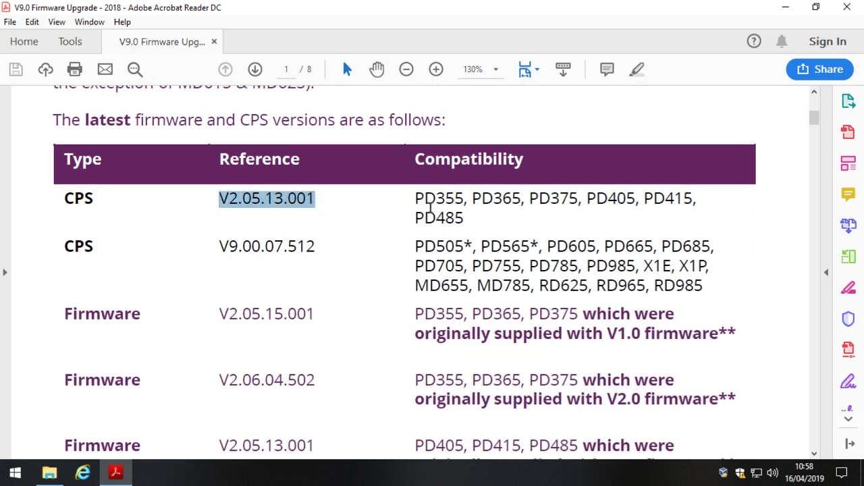
click(453, 198)
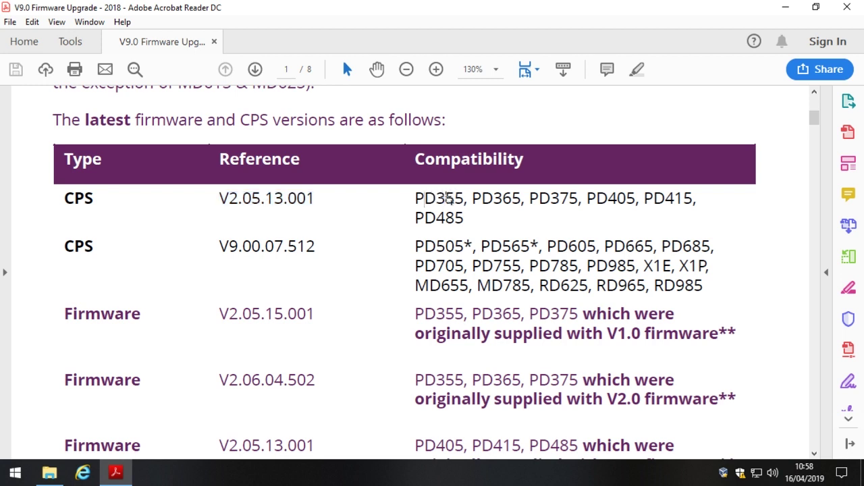
drag(438, 214, 463, 223)
click(459, 220)
drag(221, 198, 317, 196)
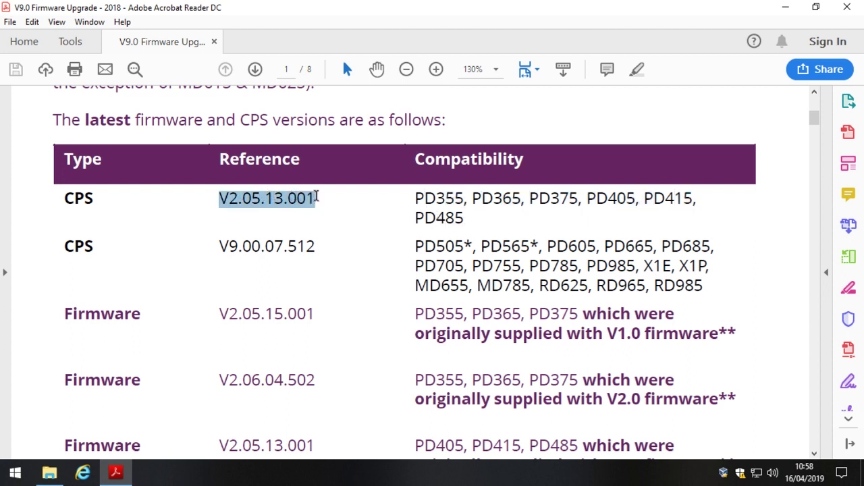
click(307, 197)
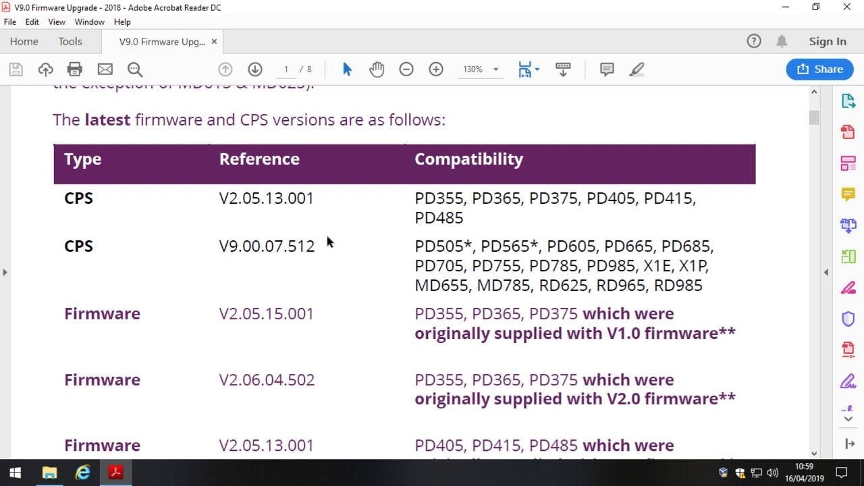
Examine the firmware rows, focusing on the reference for PD405, PD415 and PD485 radios originally supplied with V2.0 firmware.
scroll(326, 229, down, 1)
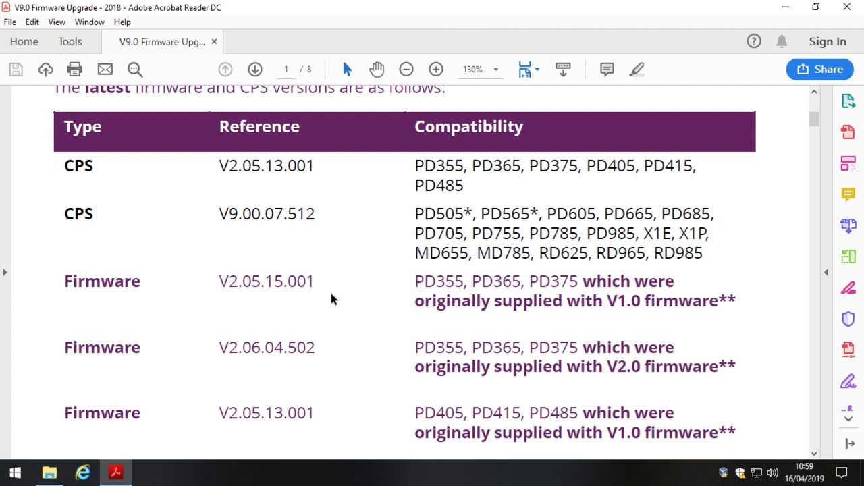
scroll(328, 299, down, 1)
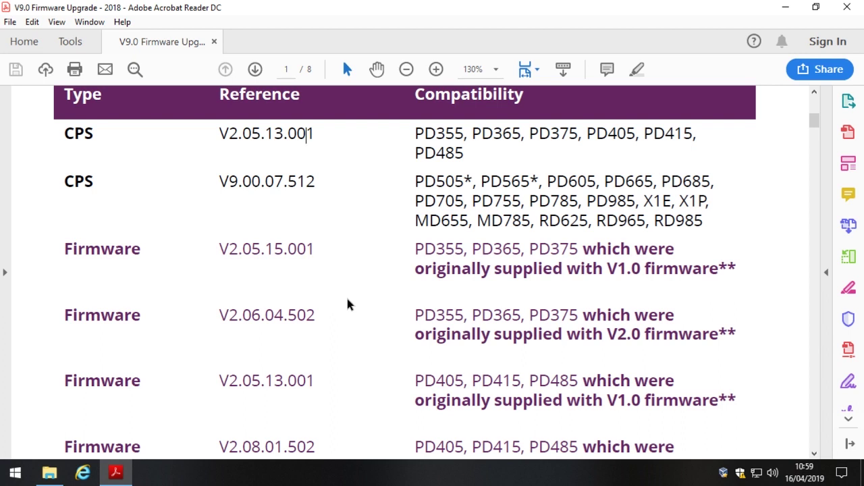
scroll(347, 304, down, 1)
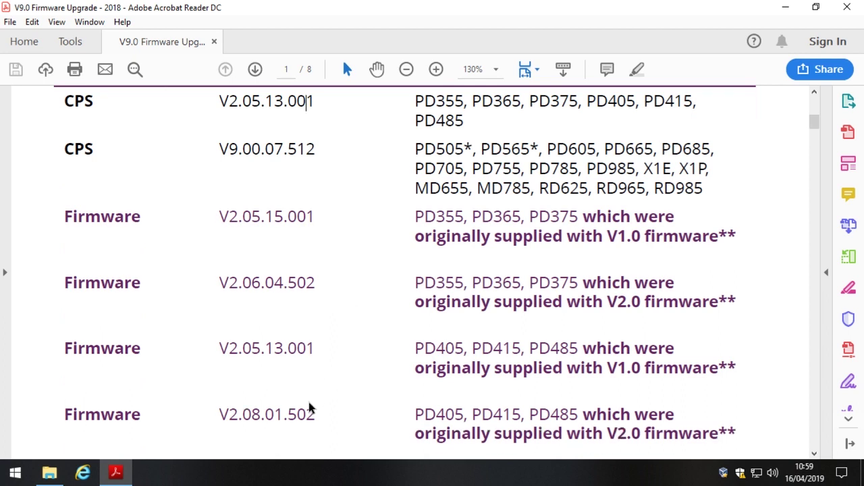
double_click(223, 414)
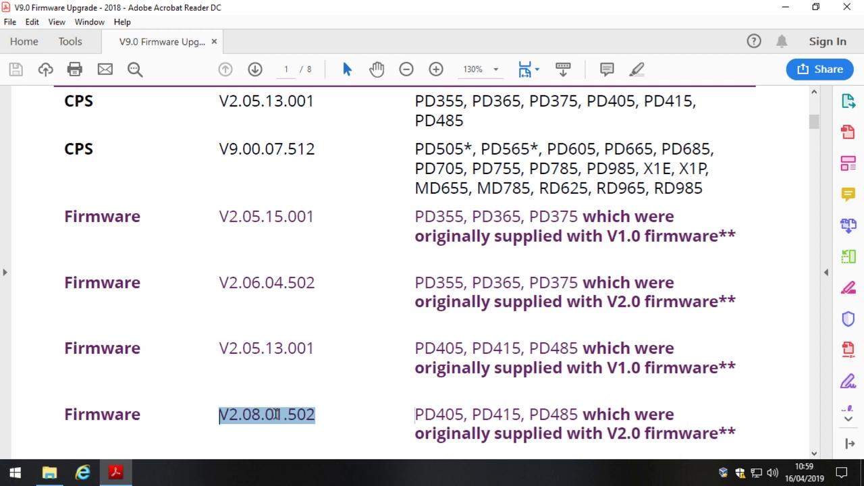
click(277, 419)
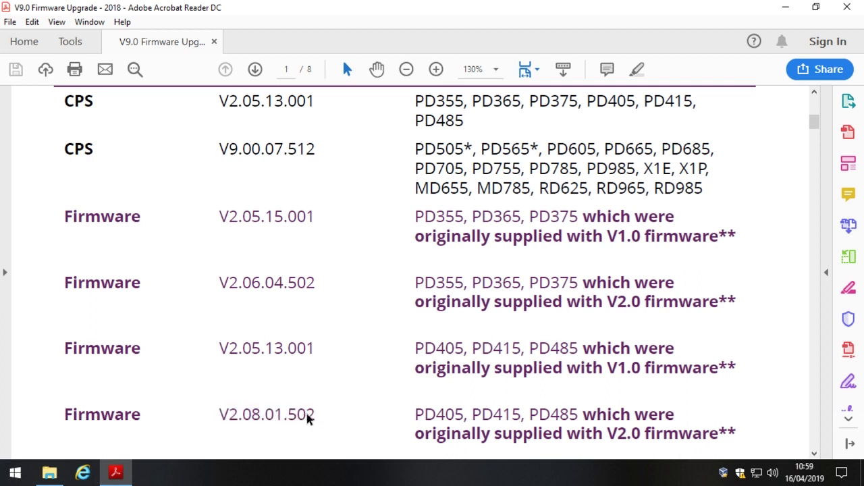
drag(228, 415, 219, 415)
click(287, 418)
double_click(221, 414)
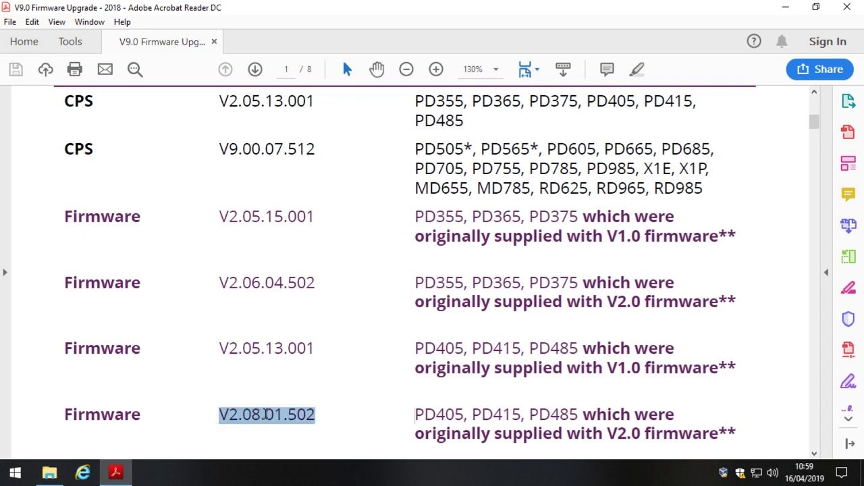
click(267, 415)
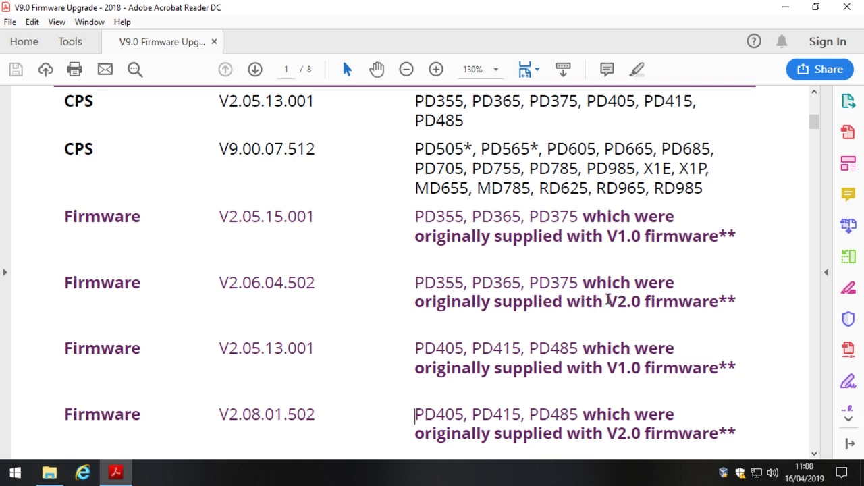
Compare the compatibility notes for radios supplied with V1.0 and V2.0 firmware, and check the PD4 series V1.0 firmware reference.
drag(628, 302, 639, 301)
click(640, 302)
drag(608, 236, 647, 238)
click(646, 238)
drag(221, 348, 293, 347)
click(311, 349)
Paste the copied CPS, USB driver and firmware zip files into the Downloads folder and keep the list sorted ascending by name.
click(49, 473)
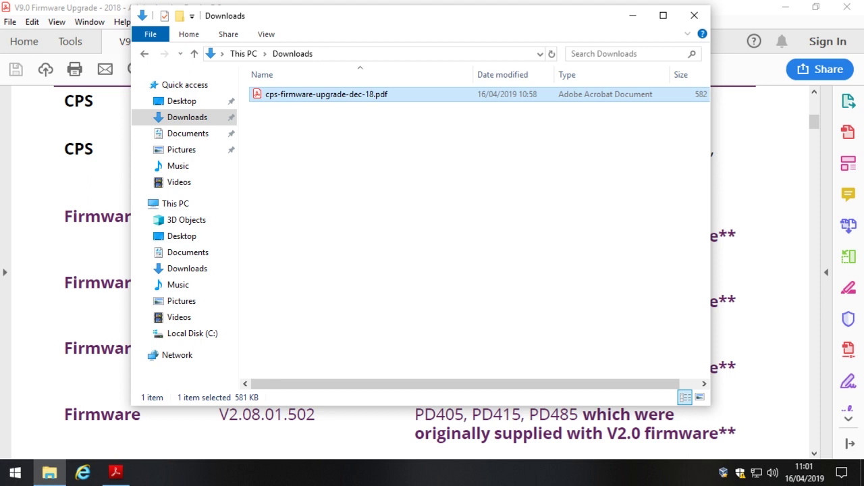
key(ctrl+v)
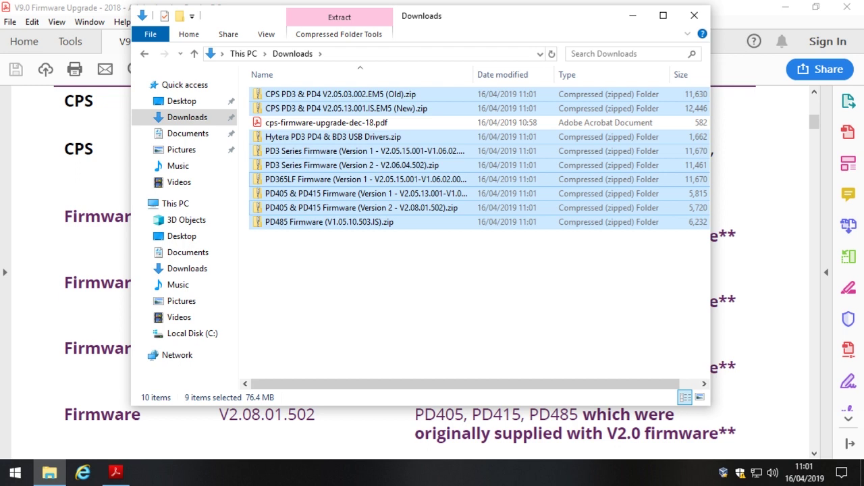
click(378, 263)
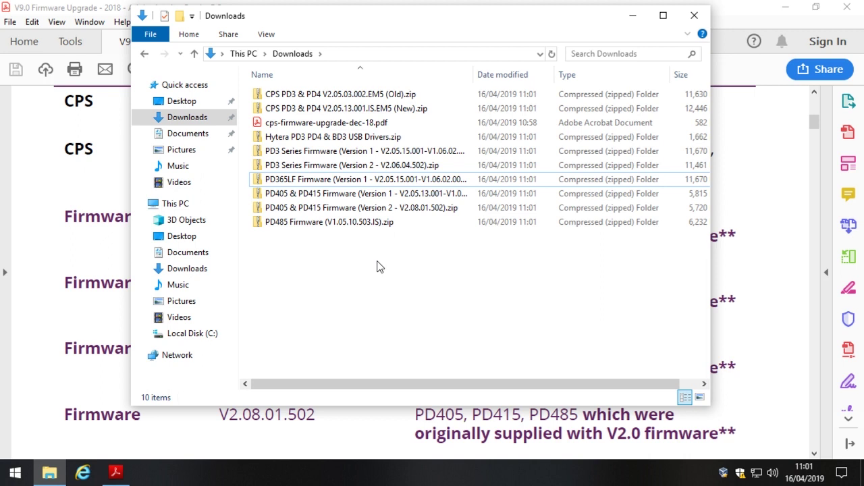
click(341, 75)
click(343, 76)
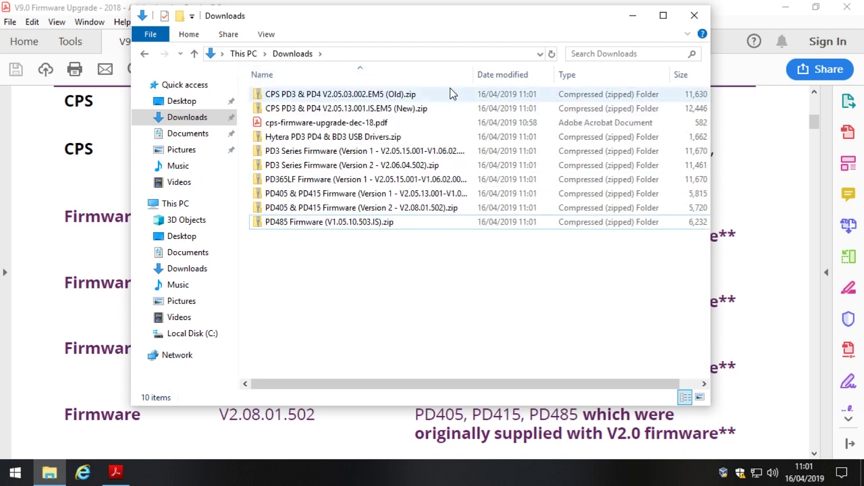
Compare the file names of the old and new PD3 and PD4 CPS archives, including the IS part of the new one.
drag(438, 27, 471, 42)
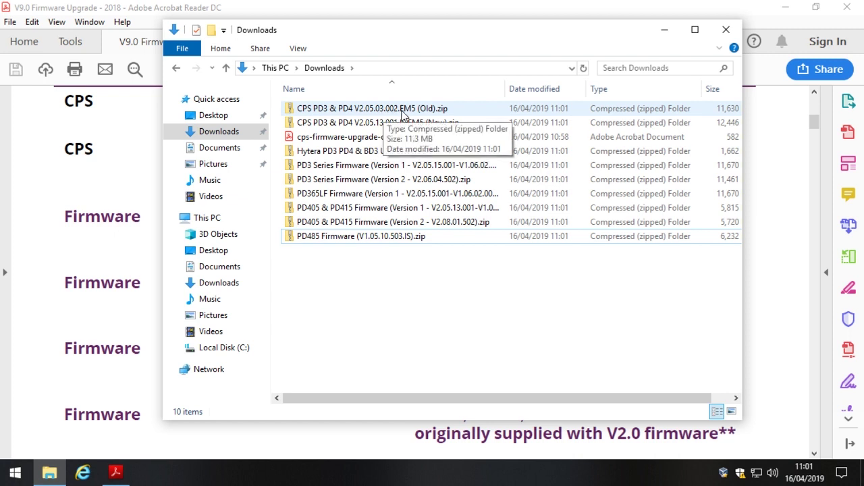
click(432, 112)
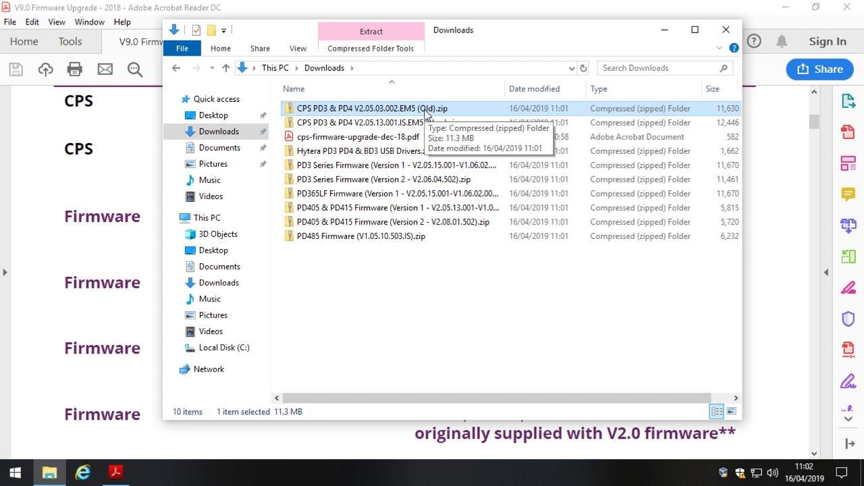
click(424, 126)
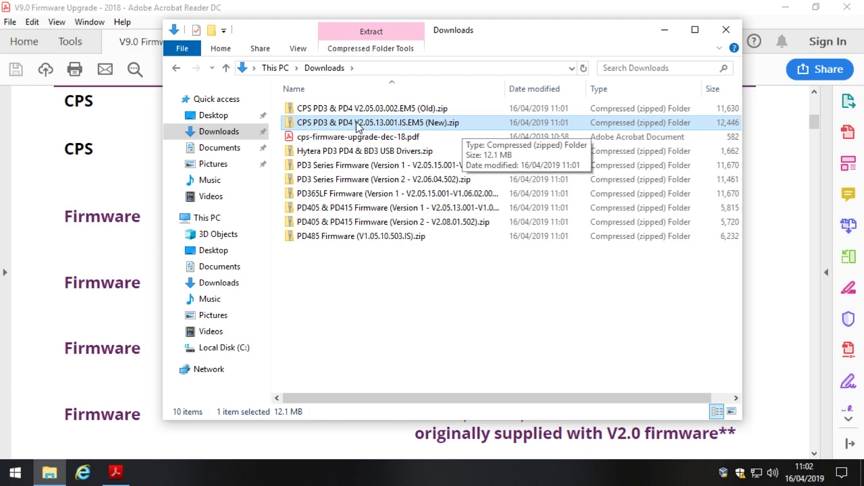
click(407, 124)
click(407, 124)
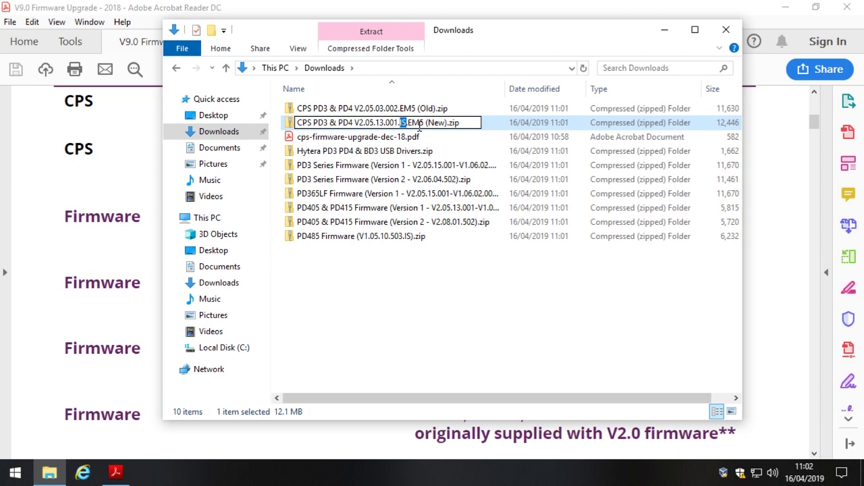
click(495, 124)
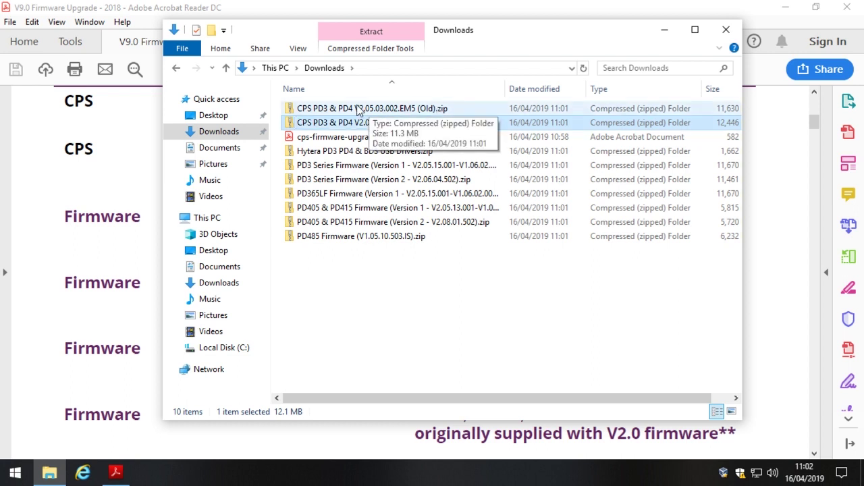
click(365, 109)
key(Down)
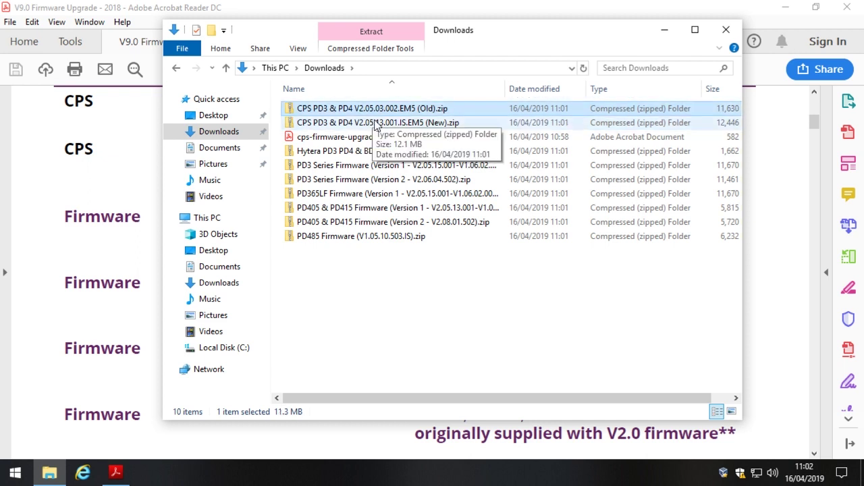
click(373, 110)
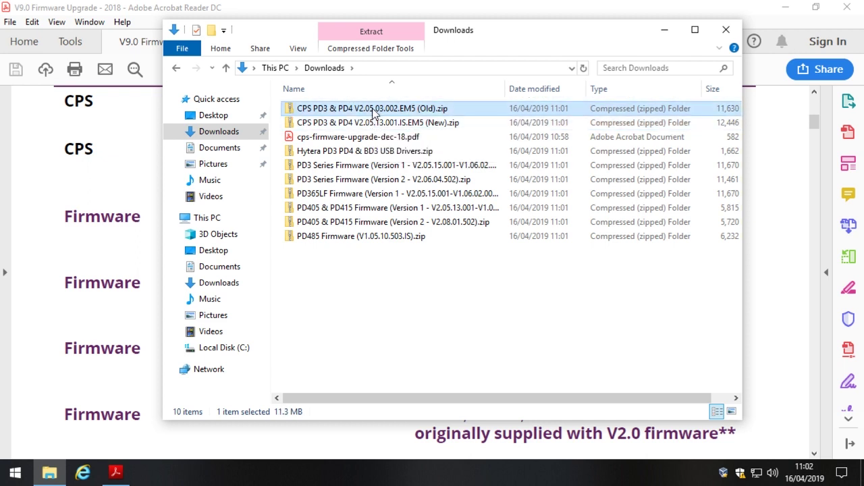
Check the new CPS archive's version number and IS suffix against the CPS reference in the PDF behind the Downloads window.
drag(470, 39, 482, 51)
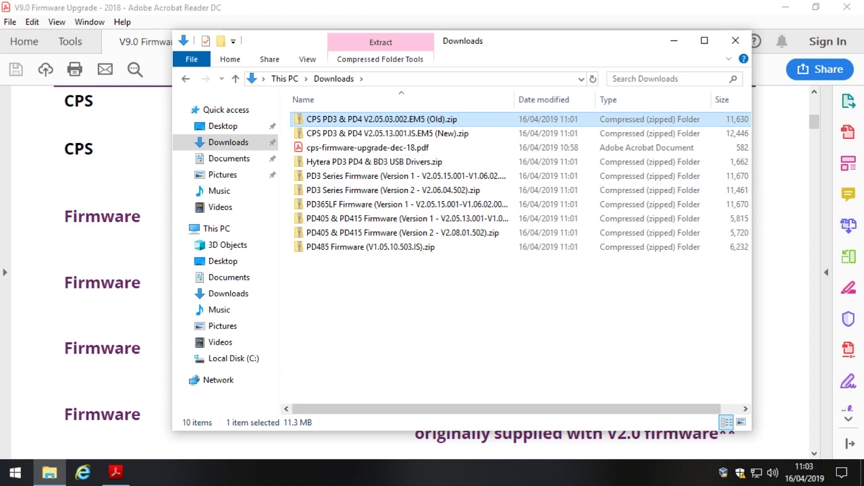
drag(479, 47, 453, 130)
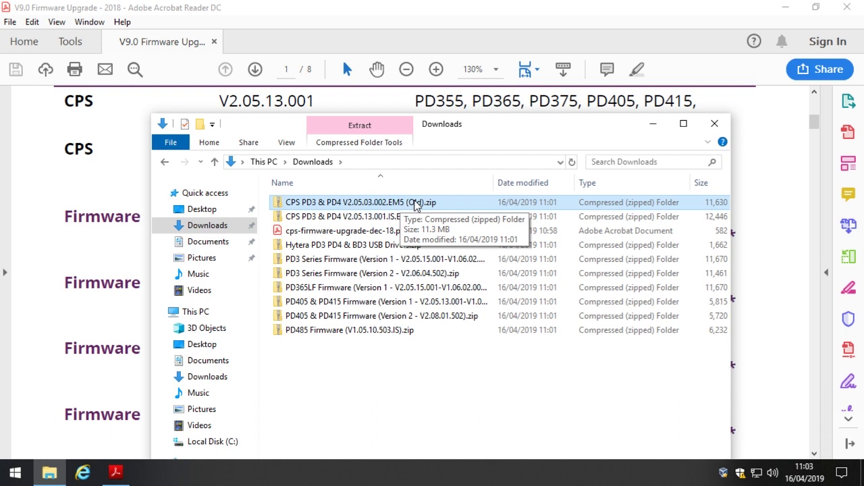
drag(506, 134, 489, 150)
click(397, 214)
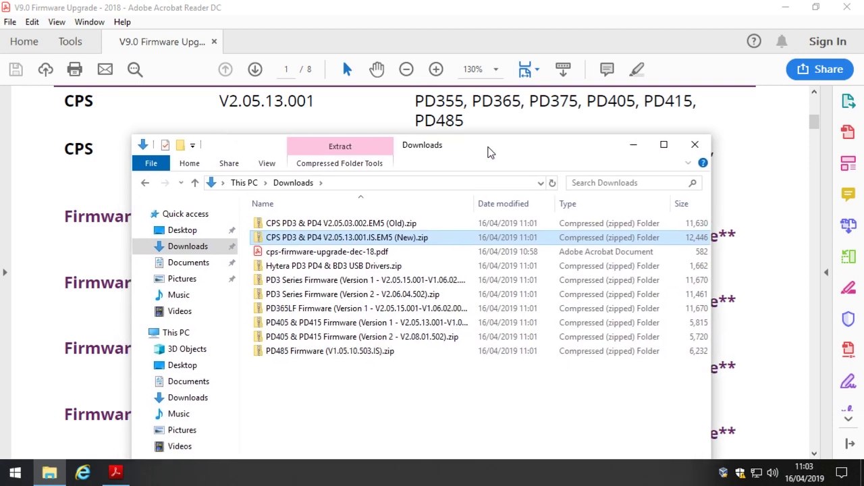
click(376, 239)
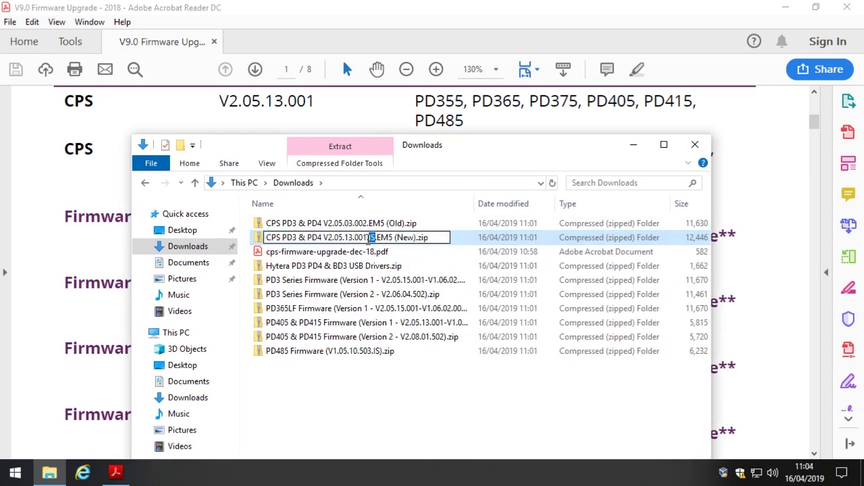
double_click(371, 239)
drag(473, 154, 483, 57)
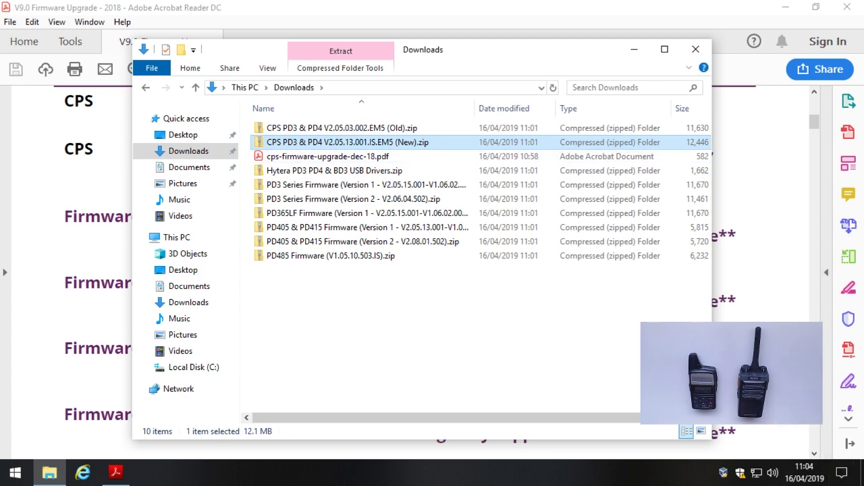
Select the old CPS archive, CPS PD3 & PD4 V2.05.03.002.EM5 (Old).zip, in the Downloads folder.
click(425, 129)
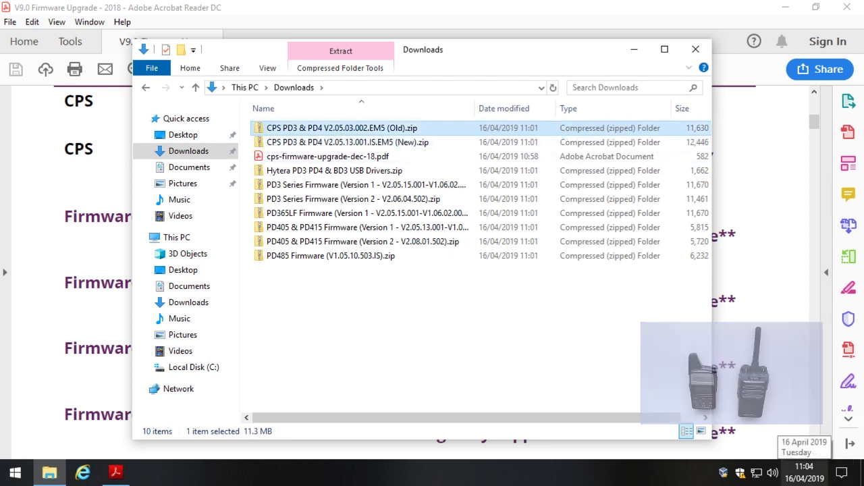
right_click(340, 135)
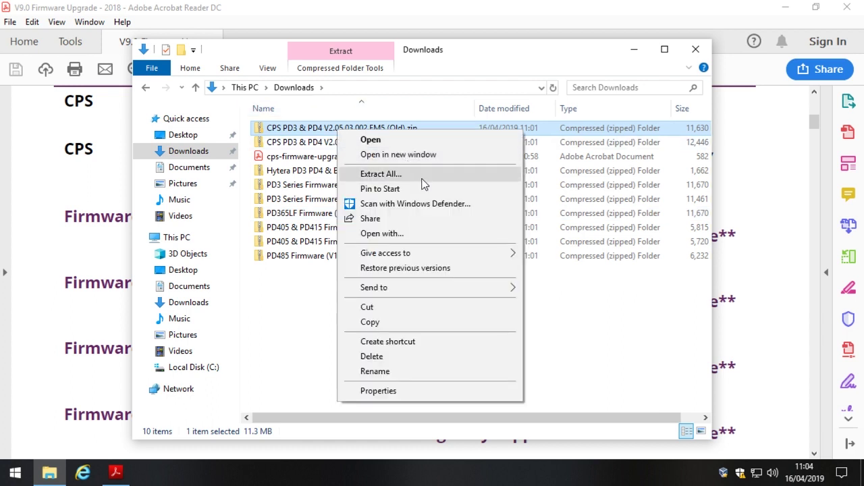
click(290, 144)
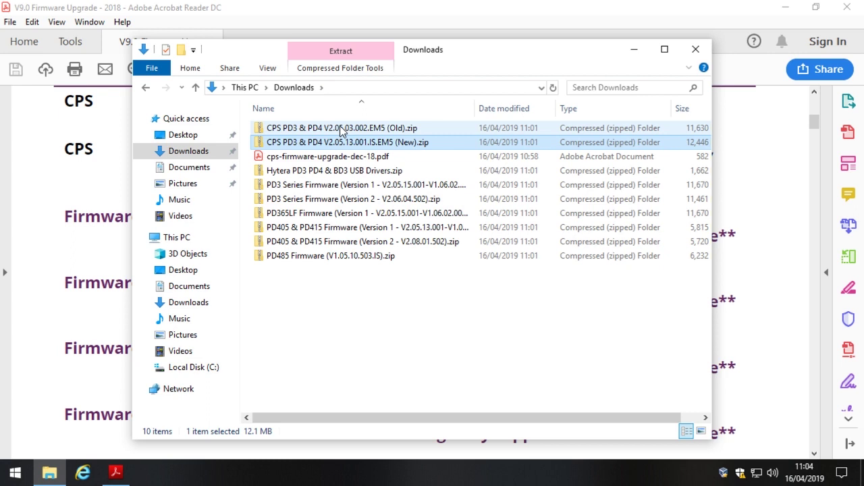
click(341, 129)
click(384, 141)
click(388, 129)
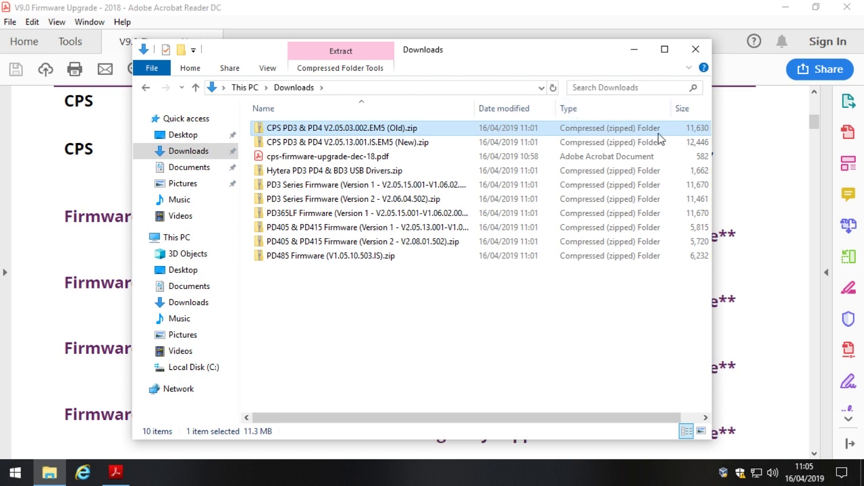
Extract the old CPS archive to its default Downloads folder and open the inner CPS PD3 & PD4 V2.05.03.002.EM5 (Old) folder.
right_click(365, 134)
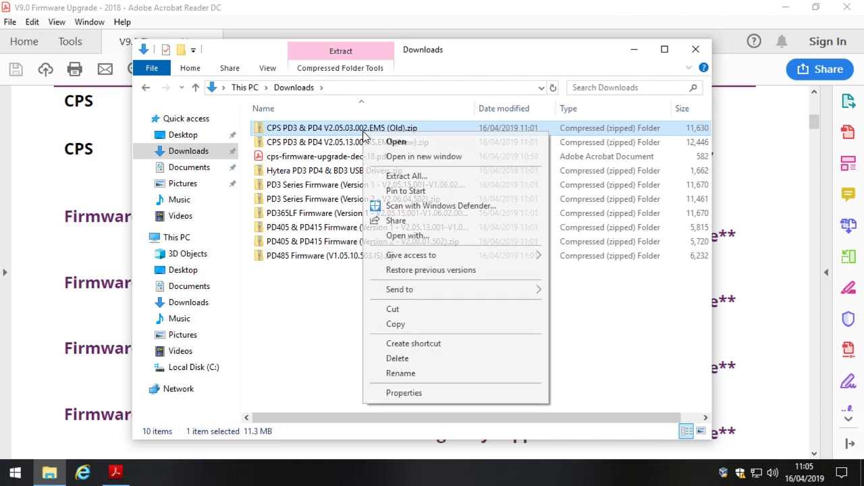
click(420, 176)
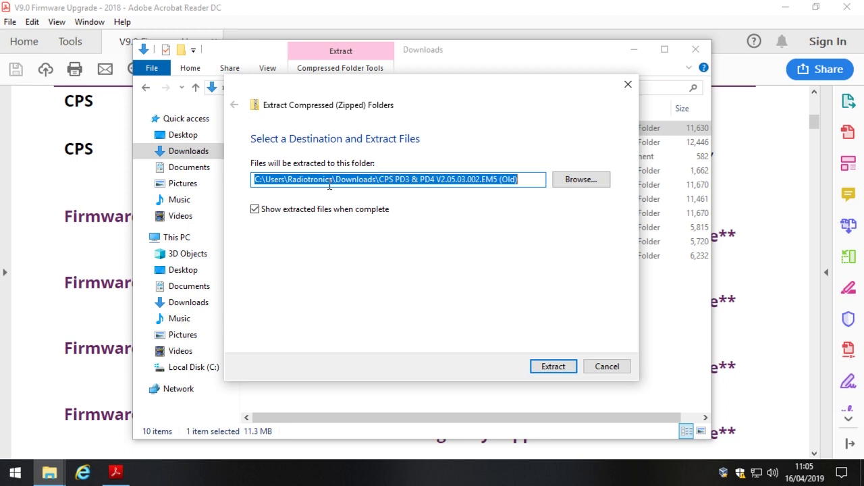
drag(468, 96, 517, 87)
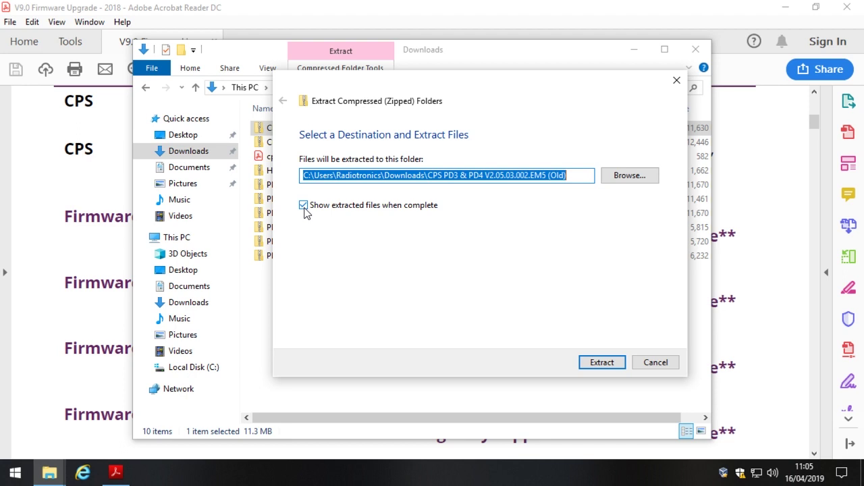
click(610, 365)
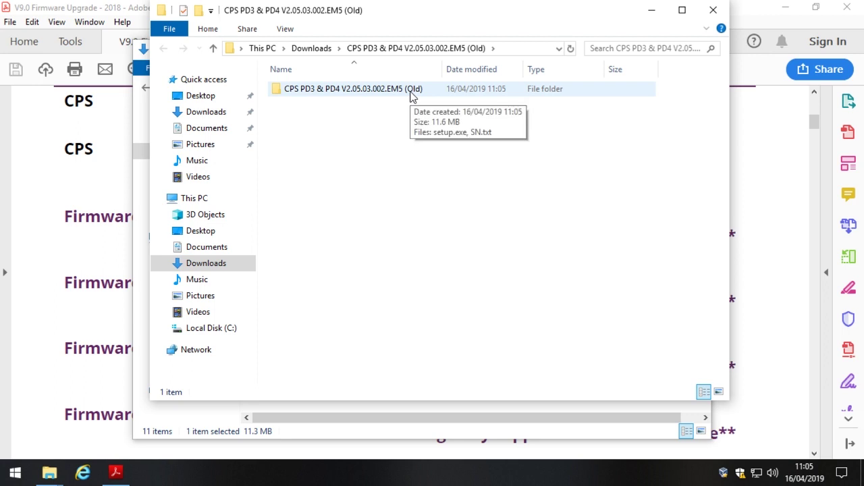
double_click(411, 93)
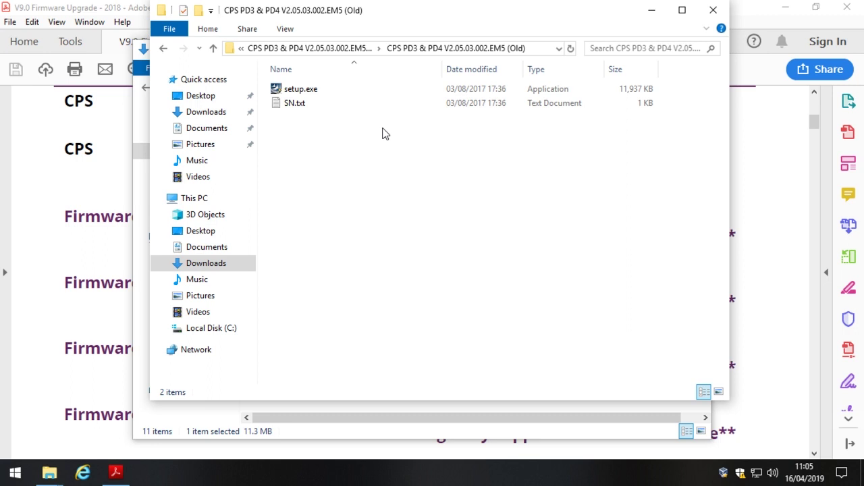
Copy the serial number from SN.txt and close the text file.
click(301, 90)
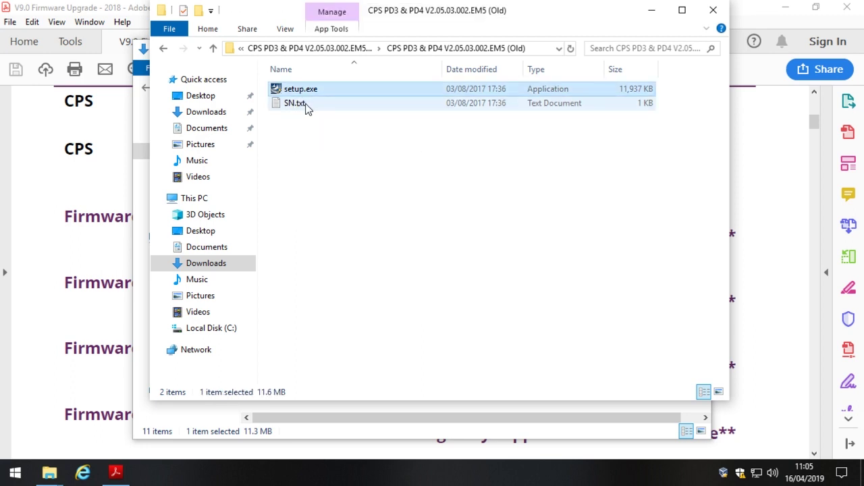
click(298, 104)
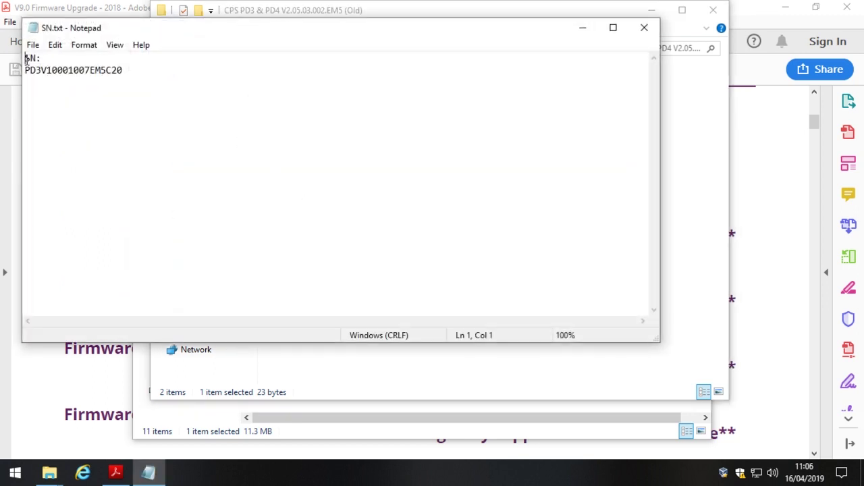
drag(25, 71, 123, 72)
right_click(116, 73)
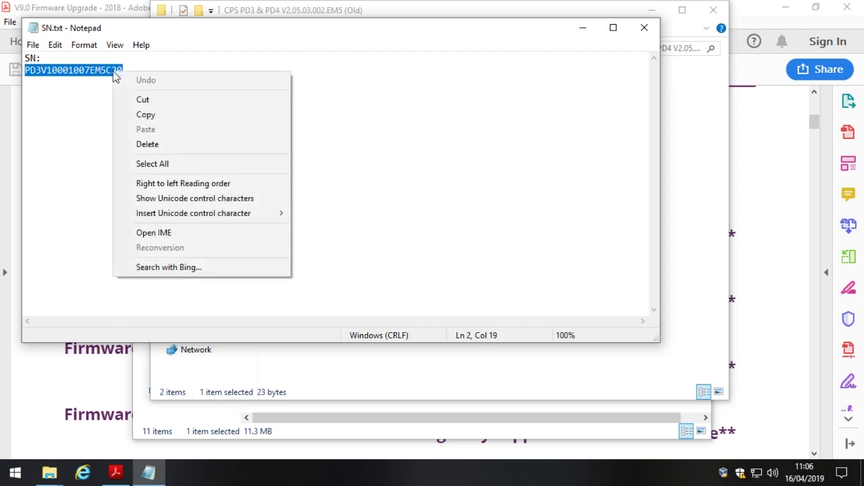
click(142, 114)
click(644, 28)
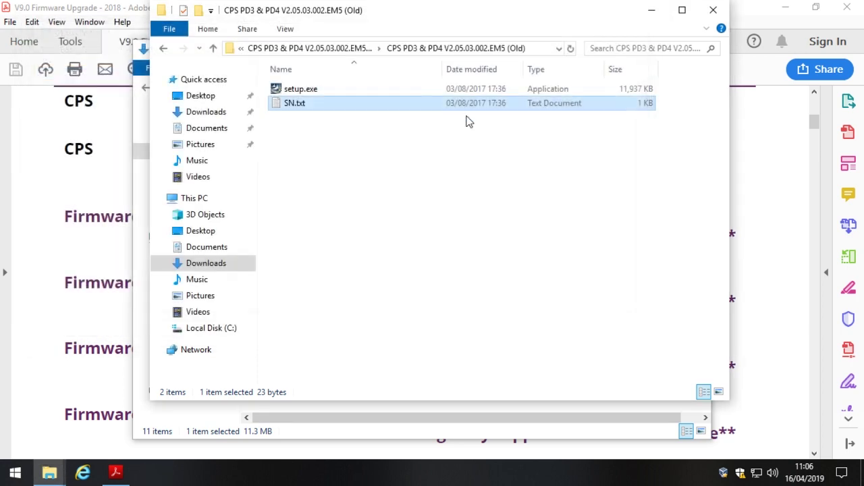
Run setup.exe from the old CPS folder and allow it to make changes to the device.
click(320, 93)
double_click(319, 90)
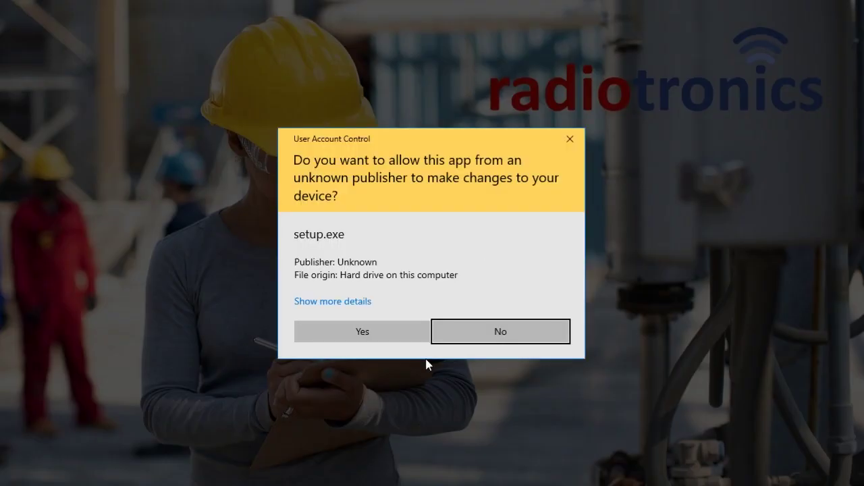
click(406, 332)
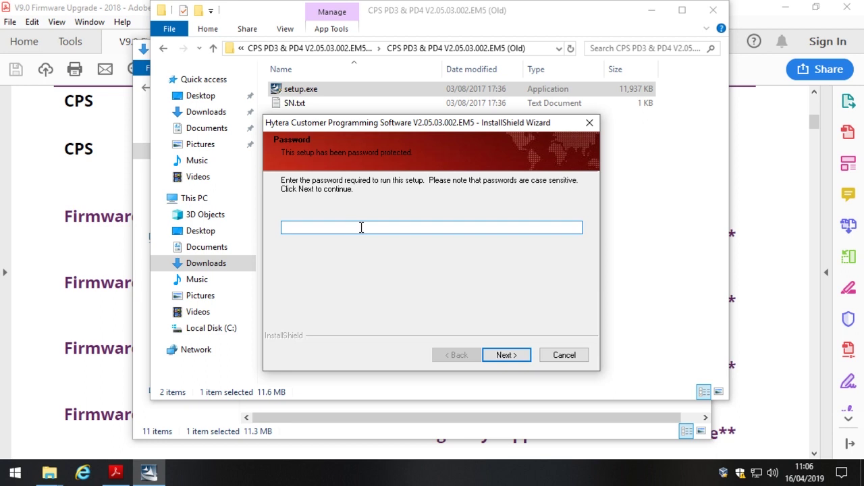
Paste the copied serial number as the setup password and continue to the license agreement.
key(ctrl+v)
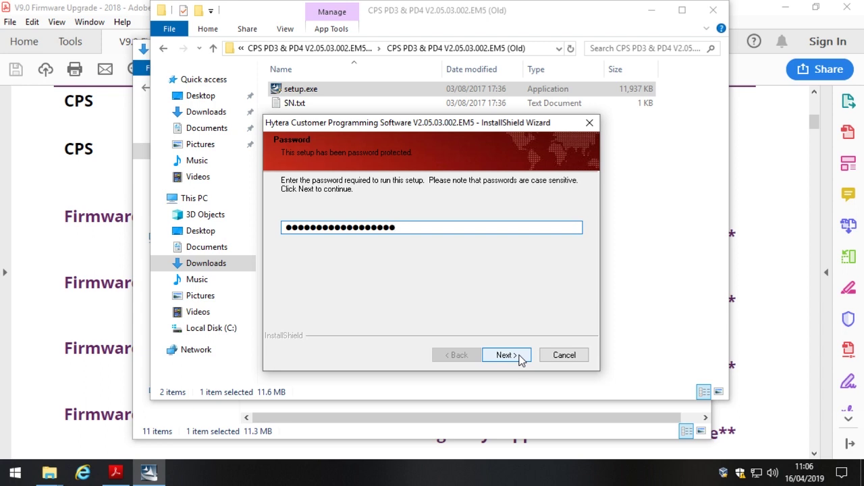
double_click(421, 227)
key(BackSpace)
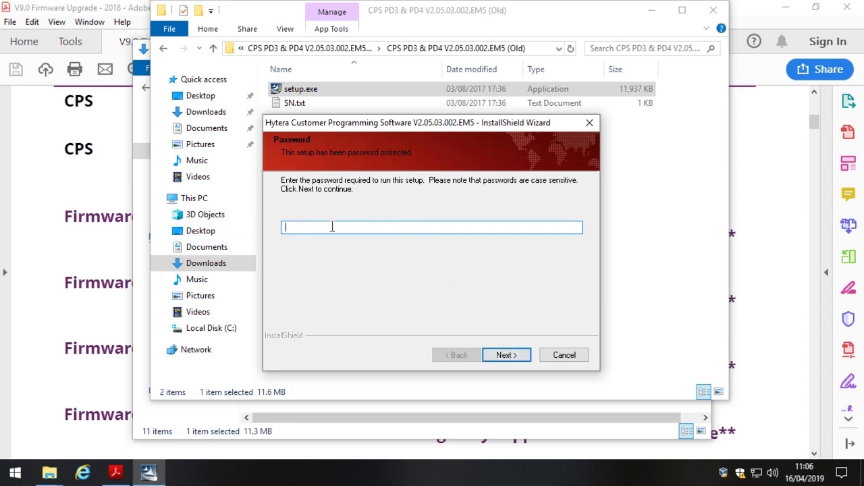
right_click(331, 227)
click(372, 284)
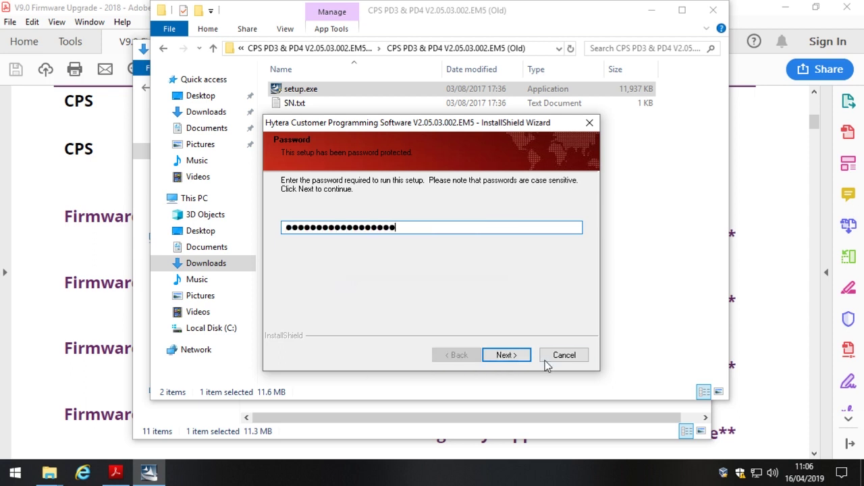
click(506, 355)
click(517, 357)
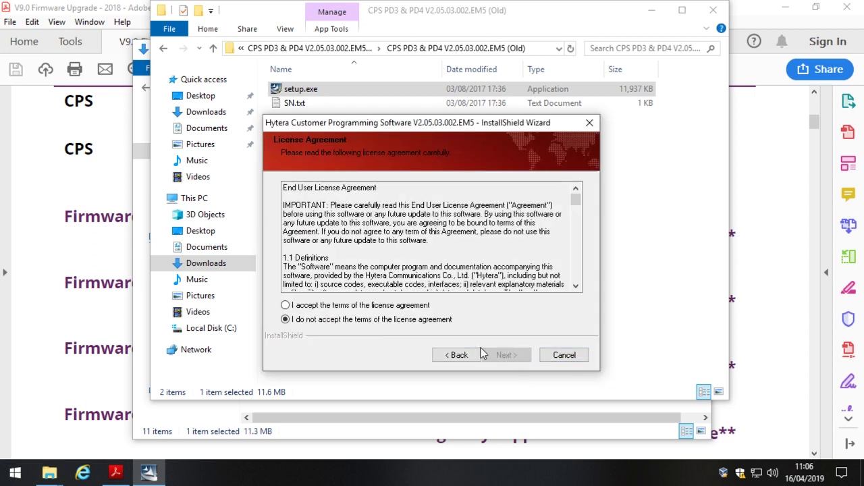
Accept the license agreement and enter Radiotronics as the company name in the customer information.
click(394, 307)
click(499, 355)
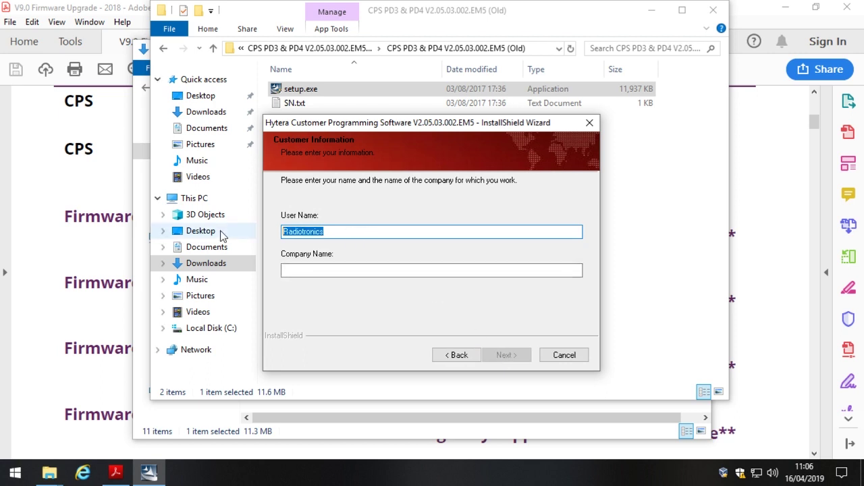
click(367, 273)
key(ctrl+v)
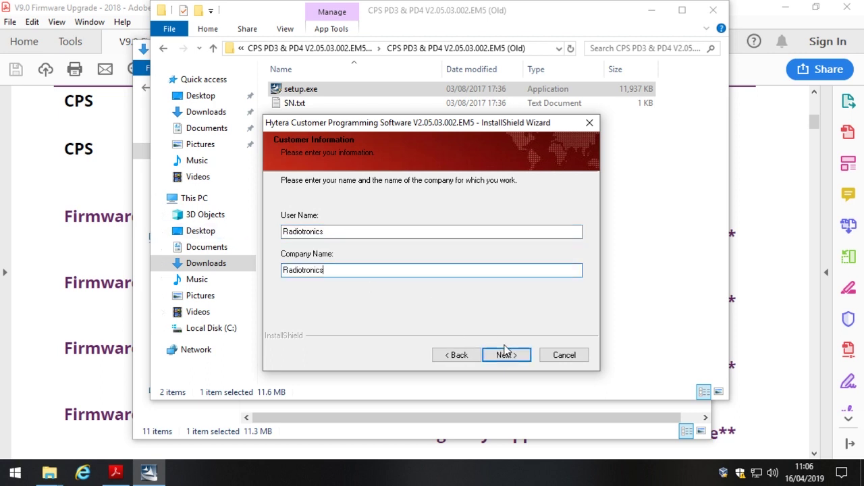
click(506, 355)
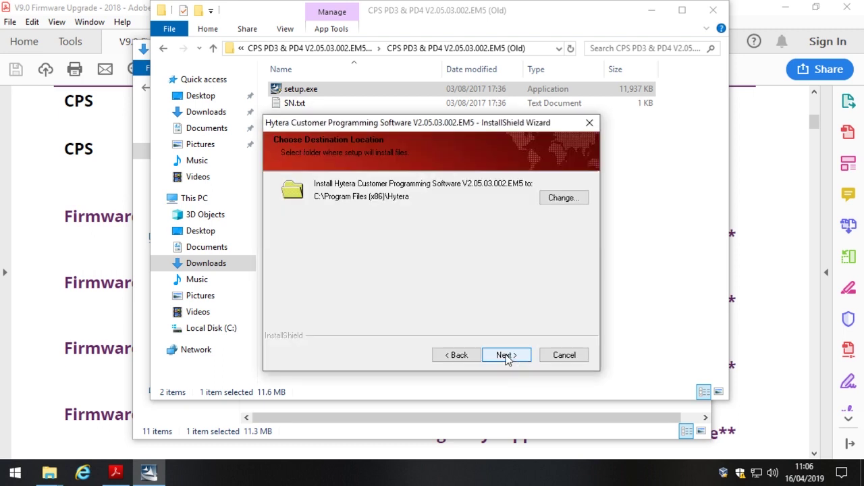
Install the CPS to the default location C:\Program Files (x86)\Hytera and finish the wizard.
click(507, 358)
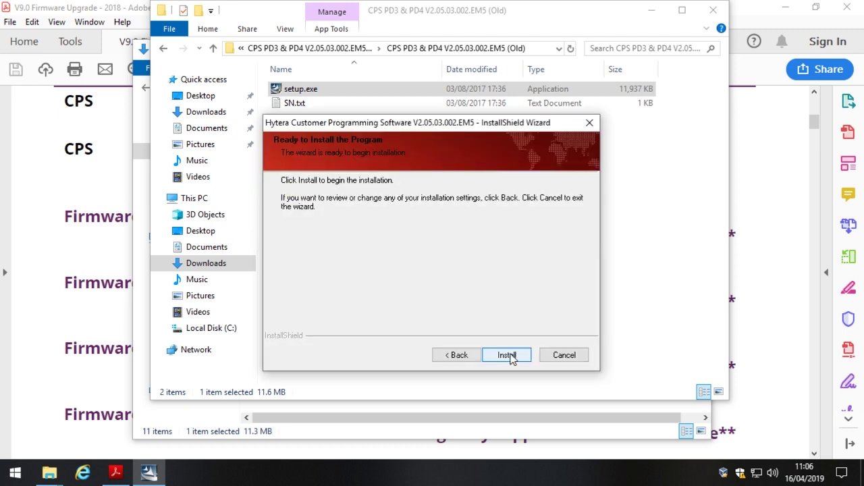
click(509, 356)
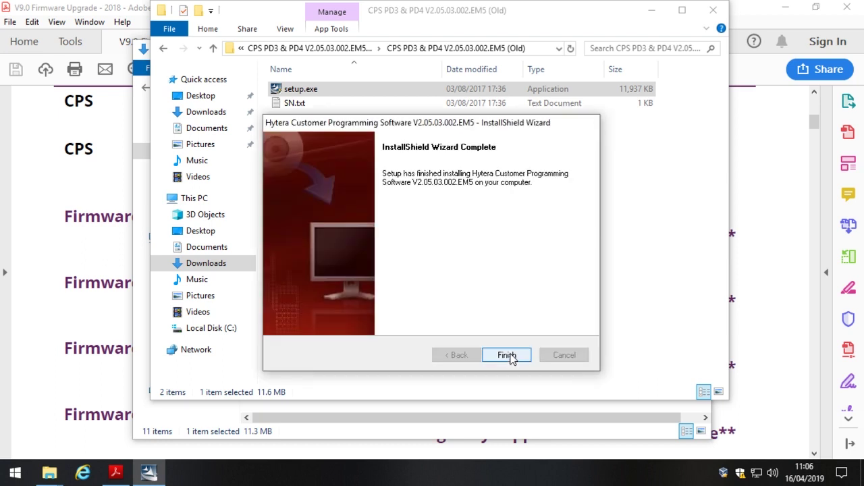
click(507, 355)
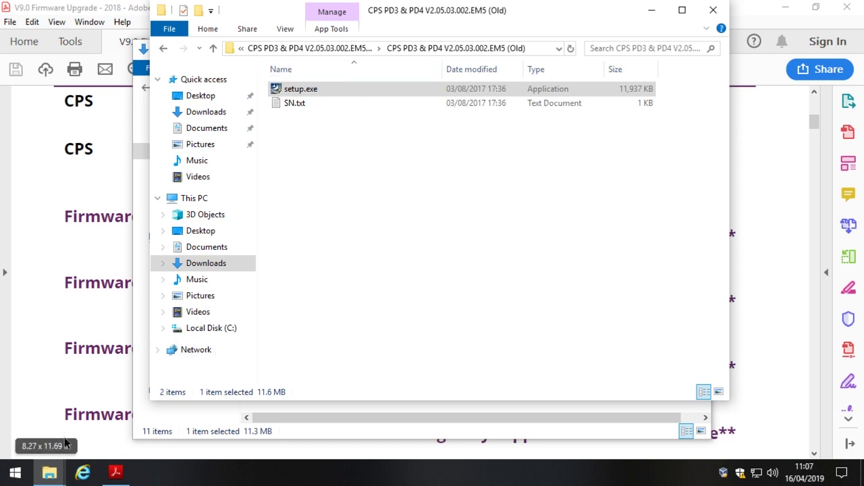
Look for the Hytera Customer Programming Software under Hytera RCPs among the installed apps without launching it.
click(15, 473)
scroll(118, 260, down, 8)
scroll(119, 267, down, 2)
click(104, 177)
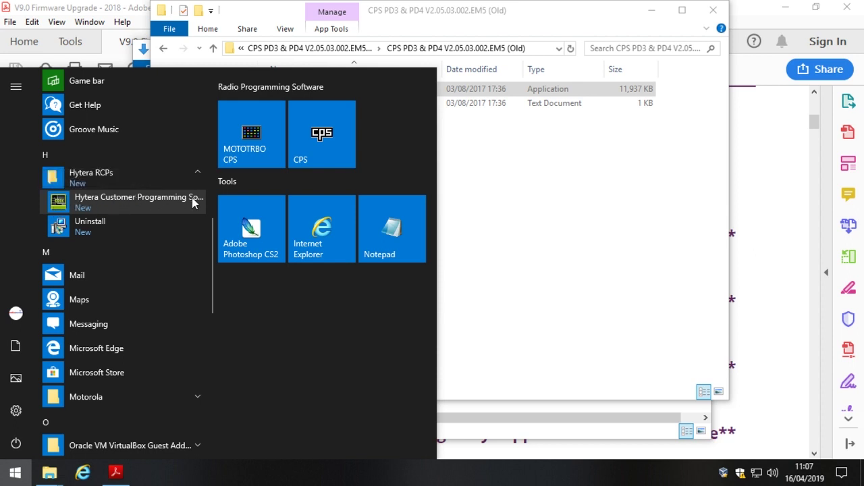
click(607, 204)
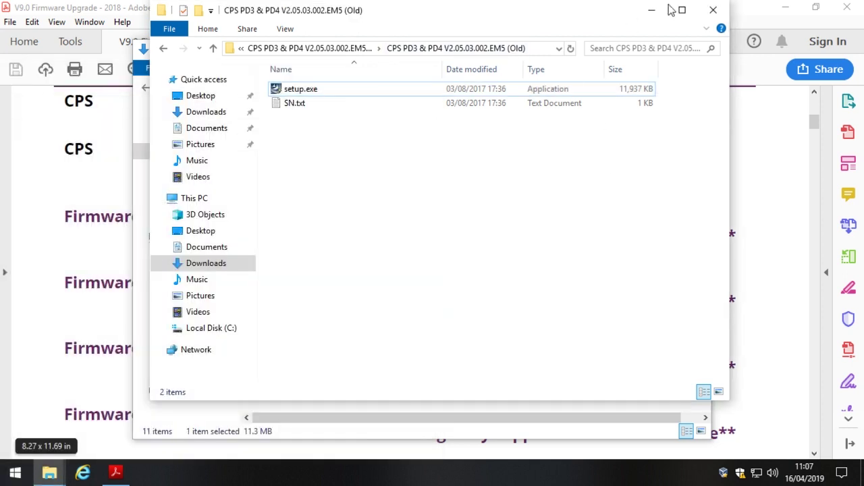
Put away the open folder windows and browse a new File Explorer window to C:\Program Files (x86)\Hytera\Hytera Customer Programming Software.
click(712, 9)
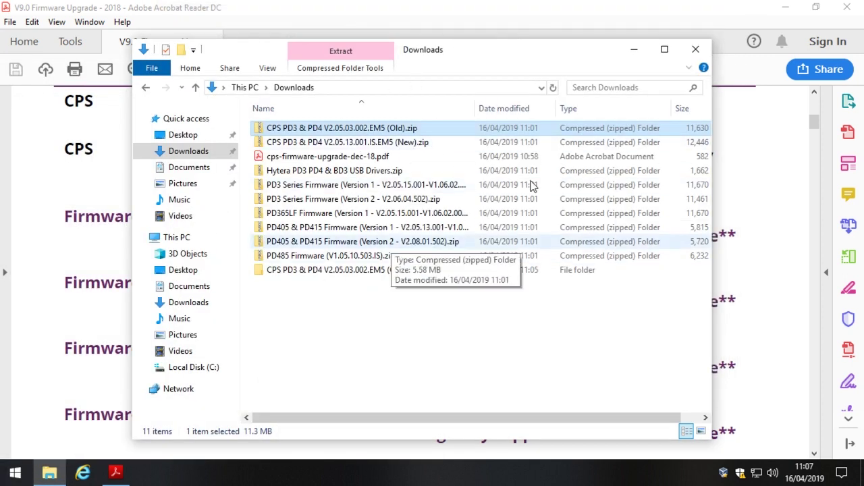
click(635, 50)
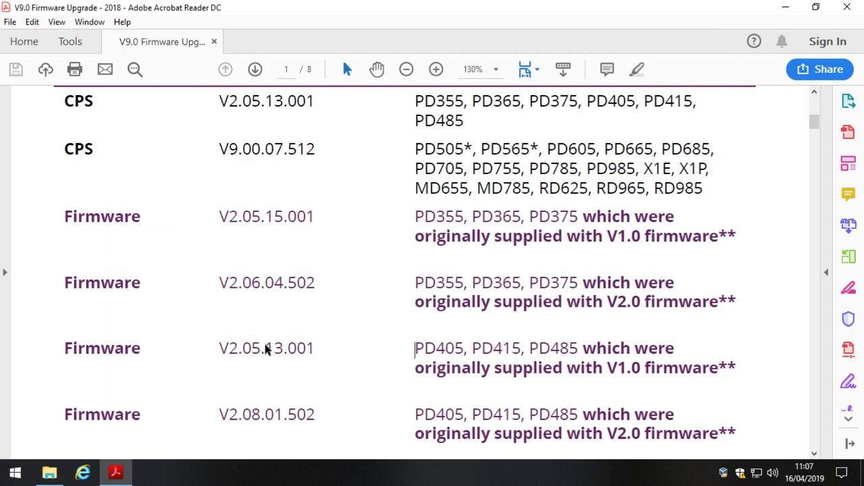
right_click(50, 472)
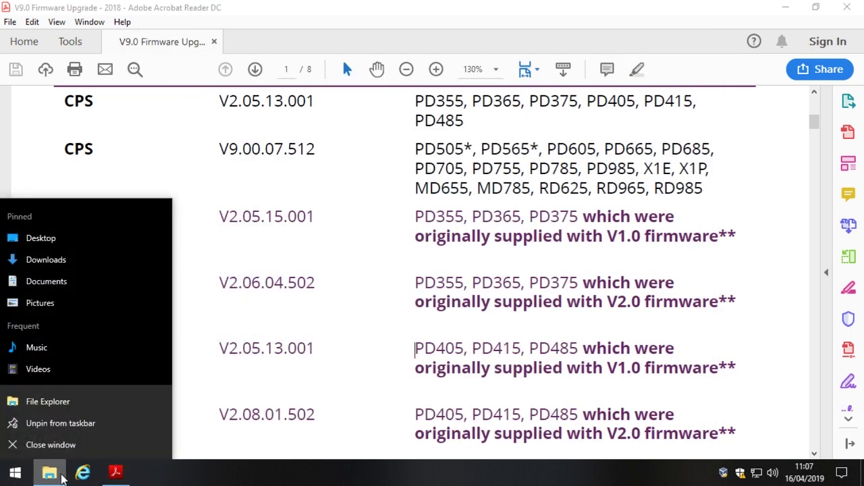
click(47, 400)
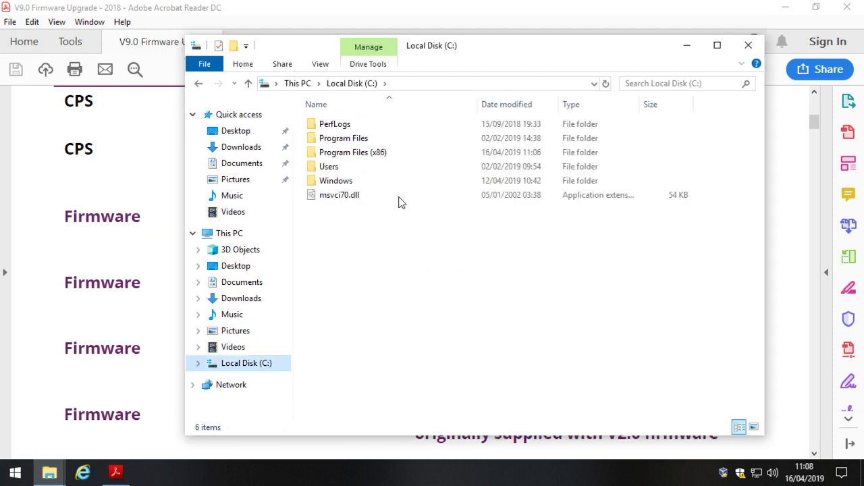
double_click(373, 154)
double_click(377, 154)
drag(476, 106, 524, 106)
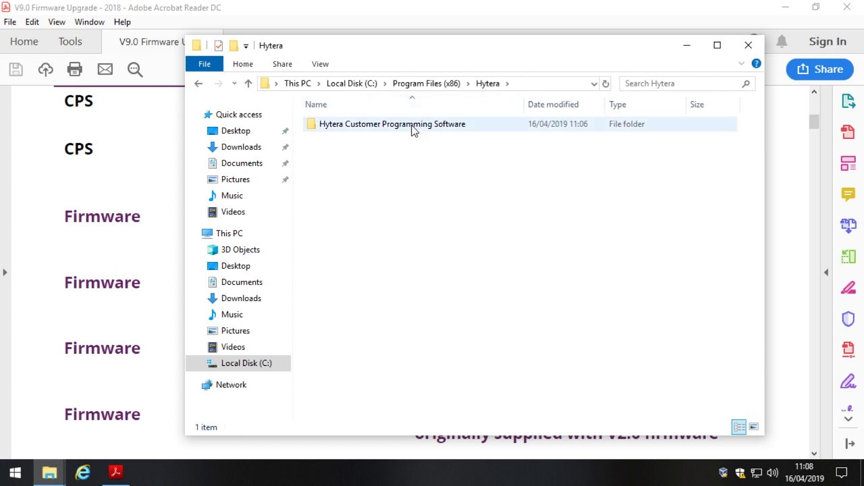
double_click(414, 128)
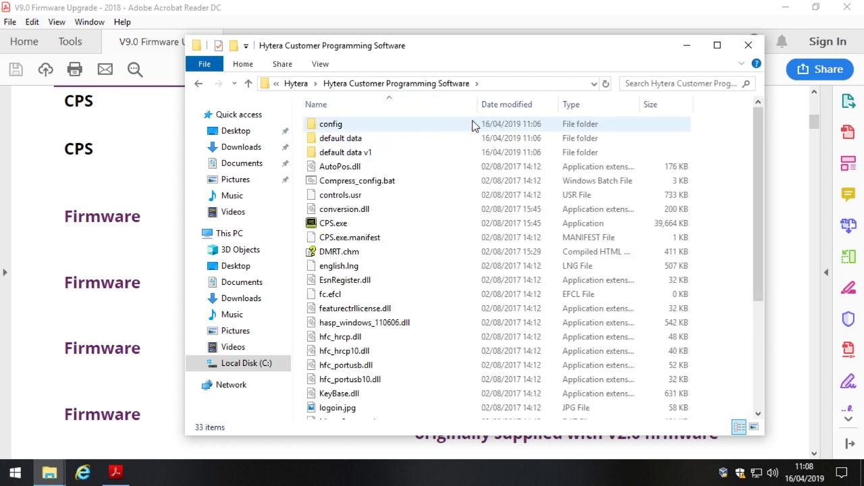
Duplicate the Hytera Customer Programming Software folder within C:\Program Files (x86)\Hytera, granting administrator permission for the copy.
click(295, 84)
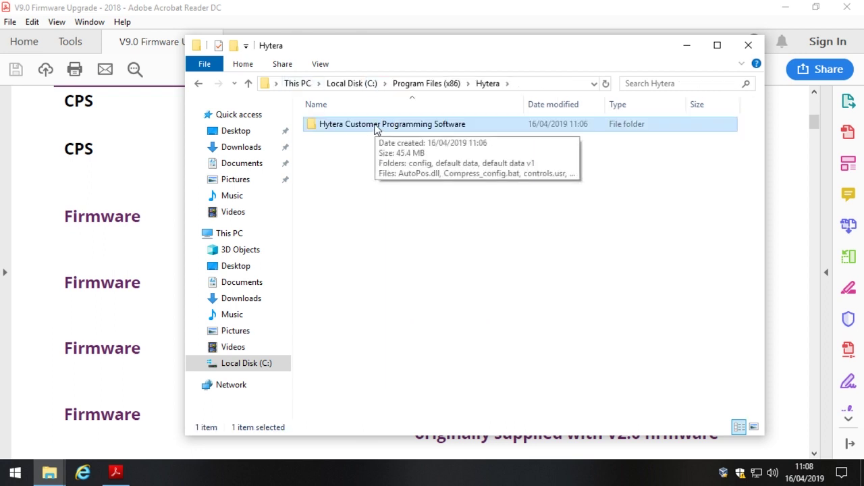
right_click(376, 129)
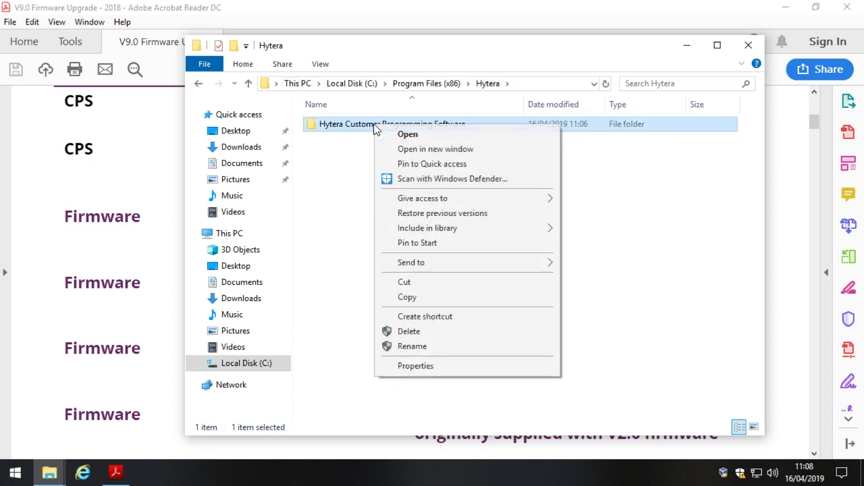
click(456, 298)
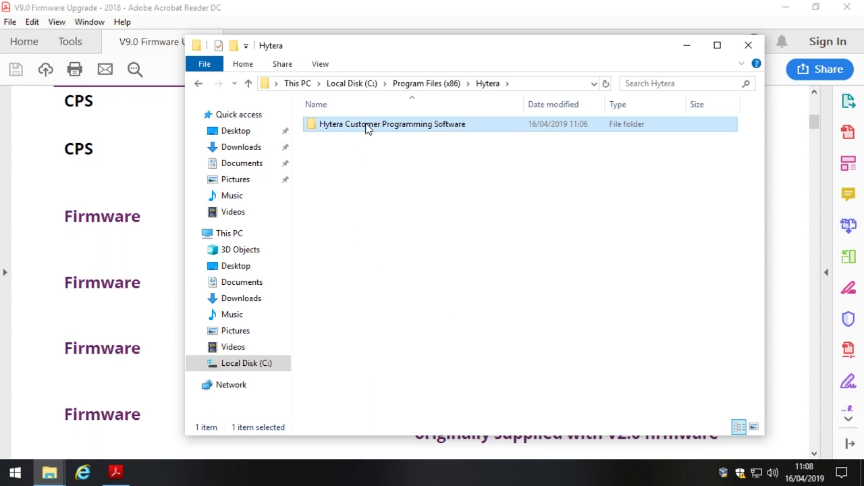
click(392, 199)
click(382, 127)
right_click(356, 130)
click(420, 299)
click(342, 201)
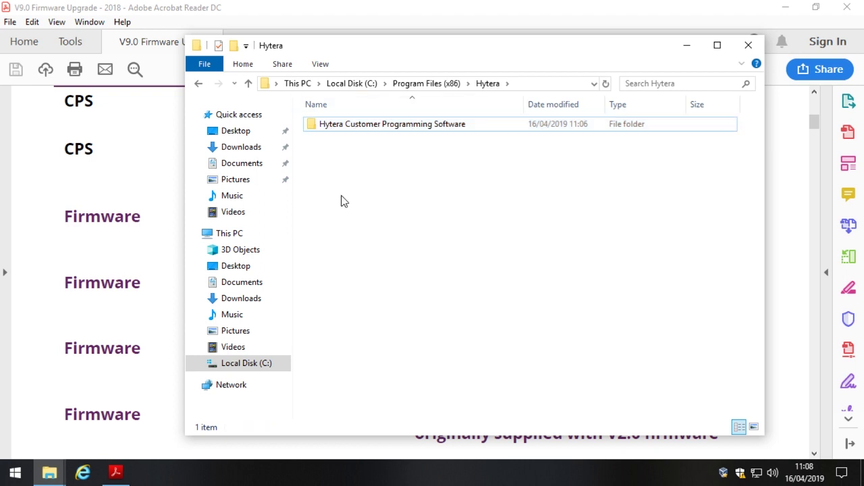
right_click(353, 205)
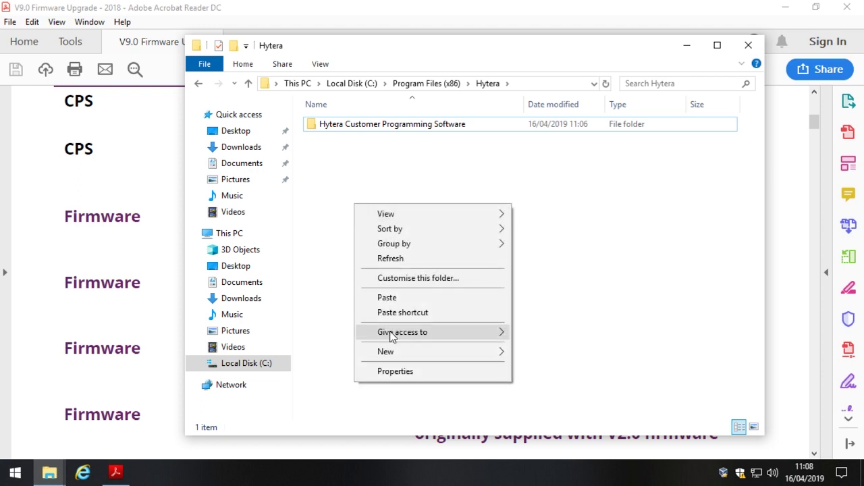
click(443, 299)
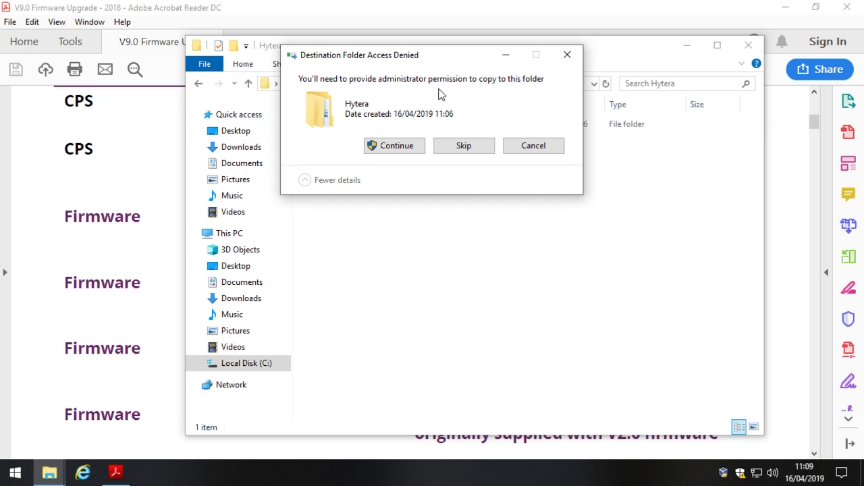
click(403, 146)
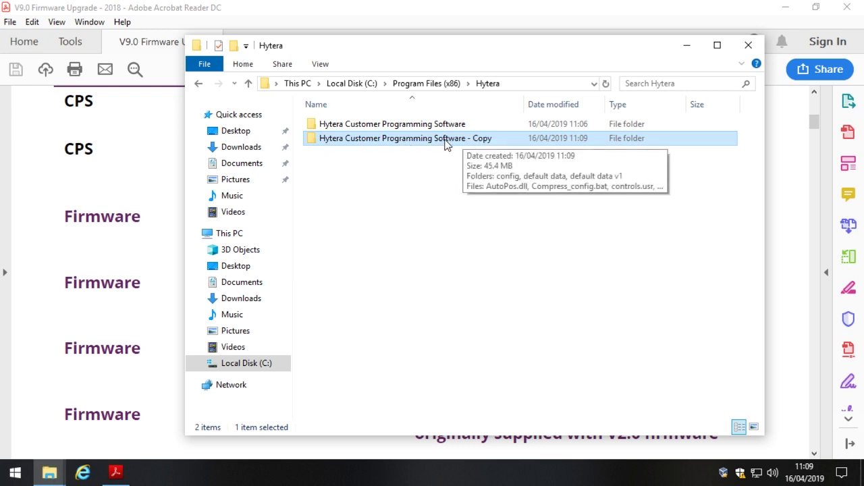
click(498, 139)
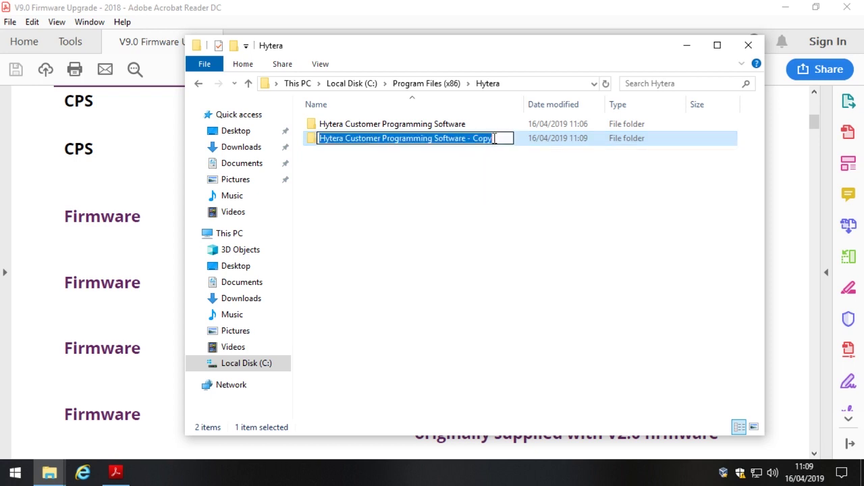
key(Return)
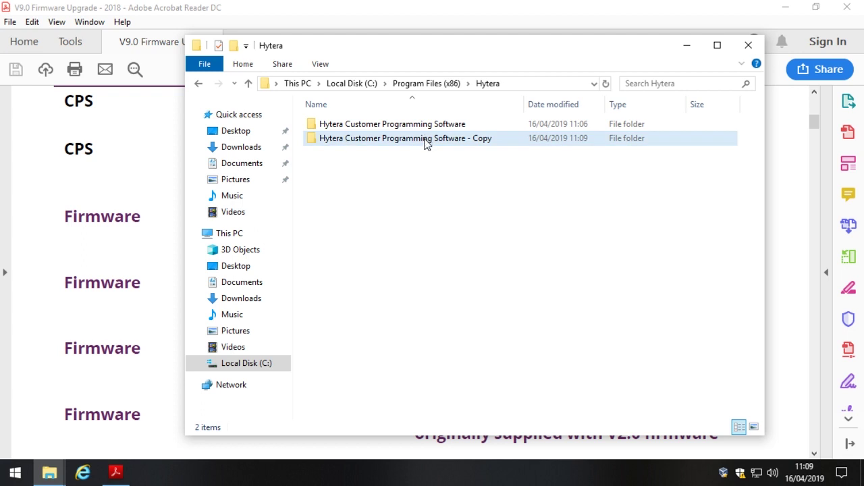
click(425, 142)
key(F2)
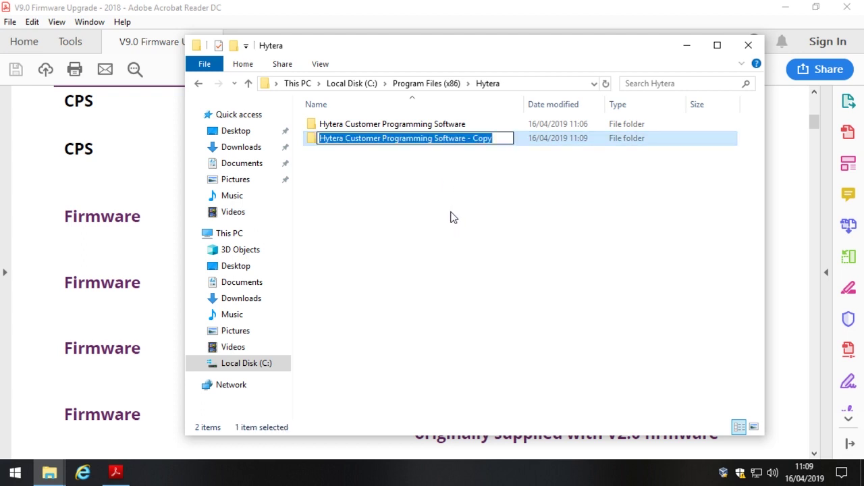
click(517, 139)
Rename the copied Hytera Customer Programming Software folder to Hytera CPS v1.
right_click(443, 142)
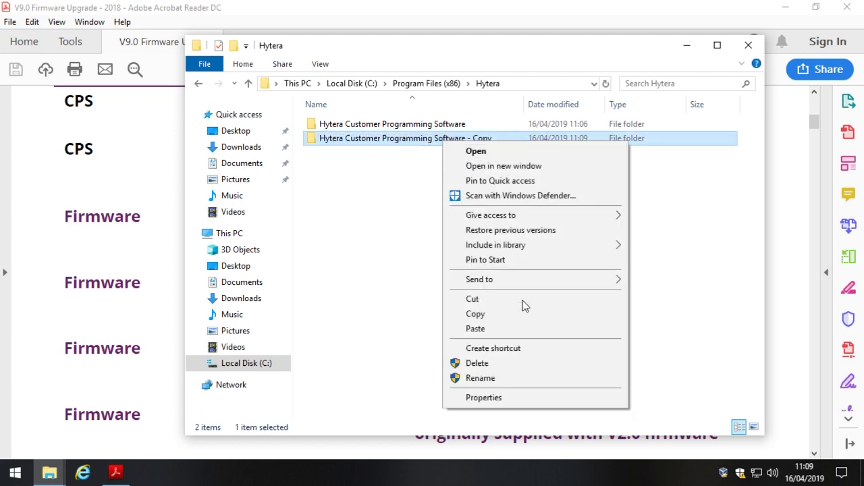
click(535, 379)
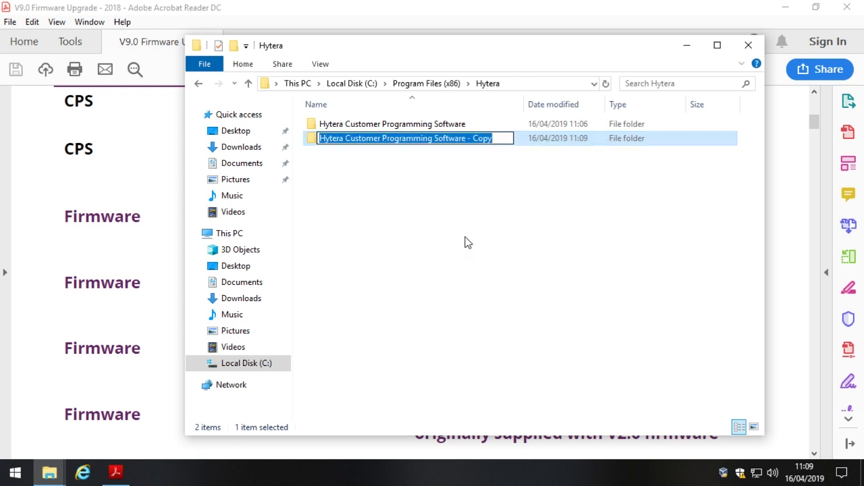
click(407, 138)
drag(350, 139, 499, 138)
text(P)
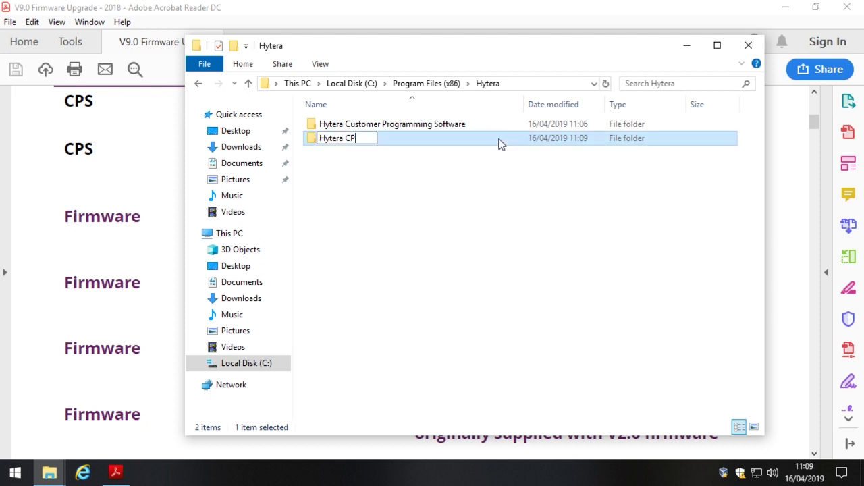
text(S v1)
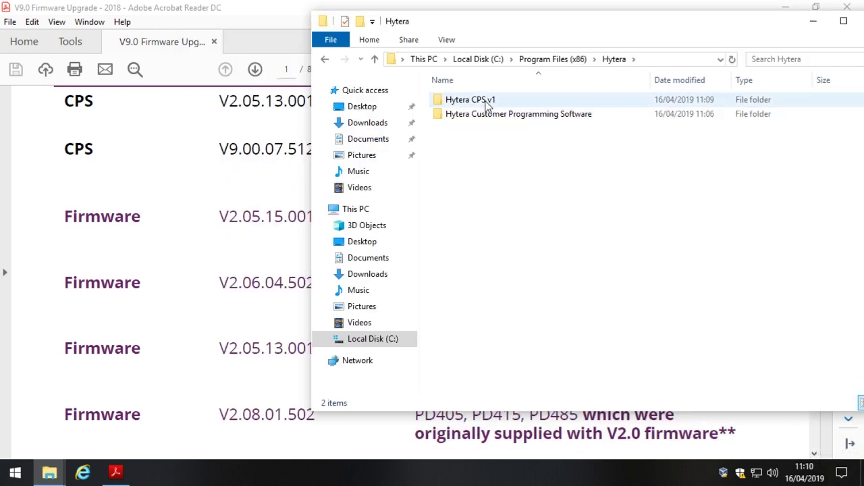
Create a desktop shortcut to CPS.exe from inside the Hytera CPS v1 folder.
click(488, 106)
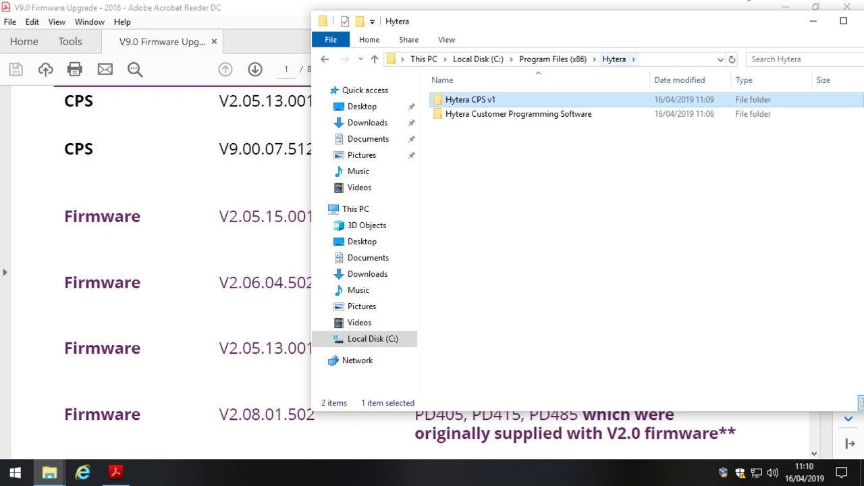
double_click(482, 104)
drag(574, 32, 405, 27)
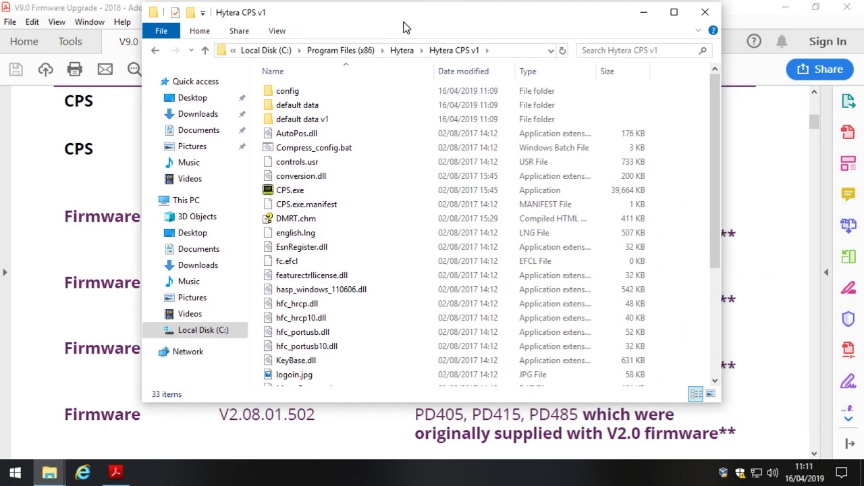
click(293, 194)
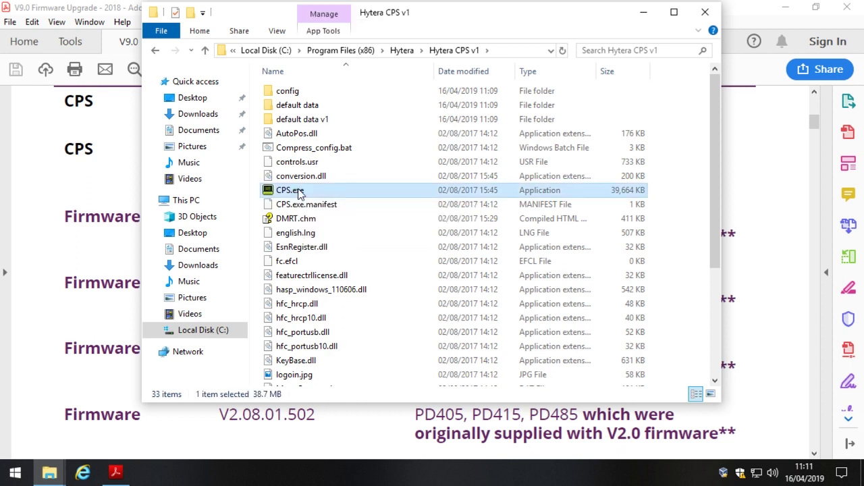
right_click(300, 193)
mouse_move(456, 327)
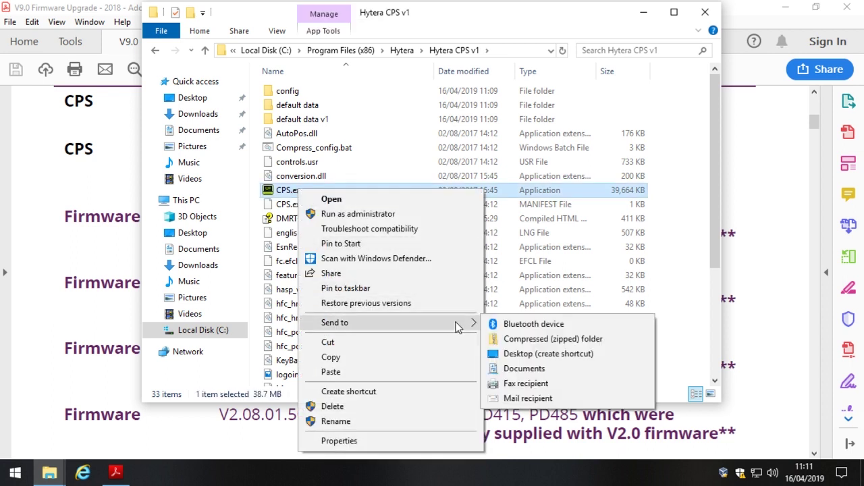
click(582, 362)
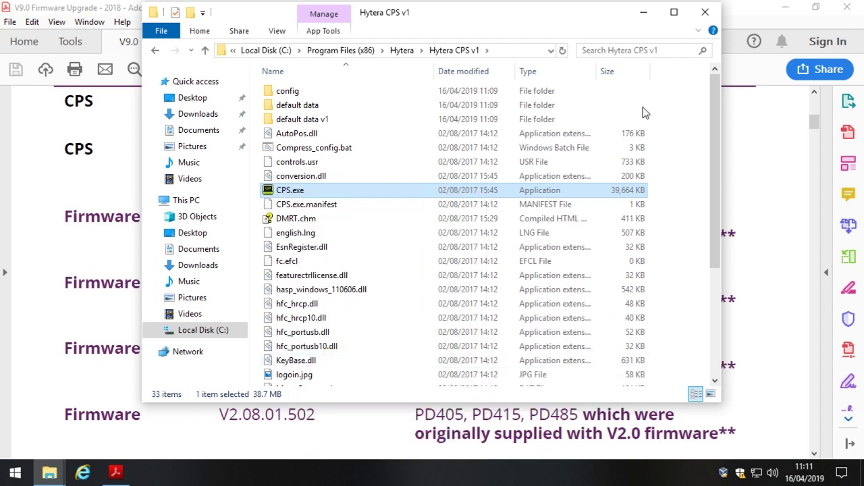
Clear the open windows off the desktop and rename the new CPS.exe shortcut to Hytera PD4 CPS v1.
click(705, 12)
click(775, 11)
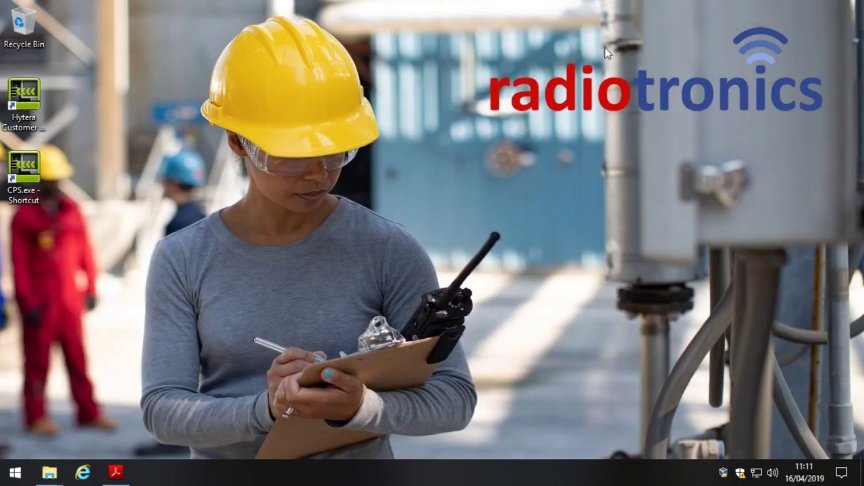
click(24, 98)
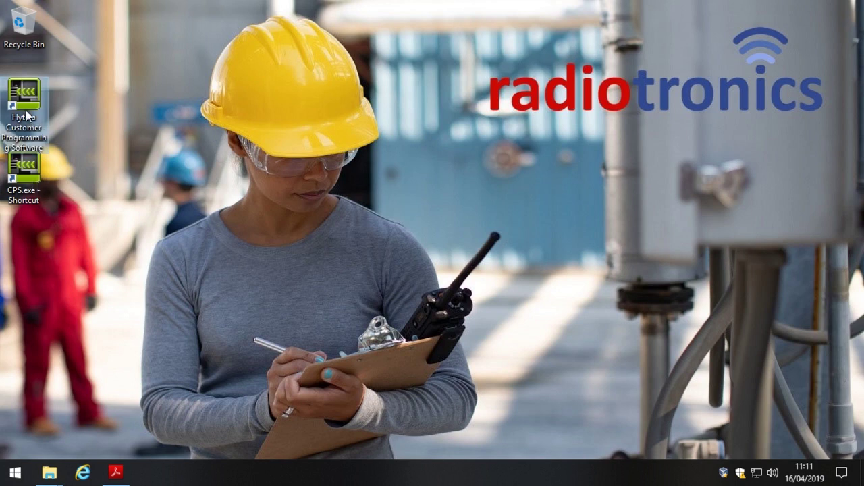
click(30, 177)
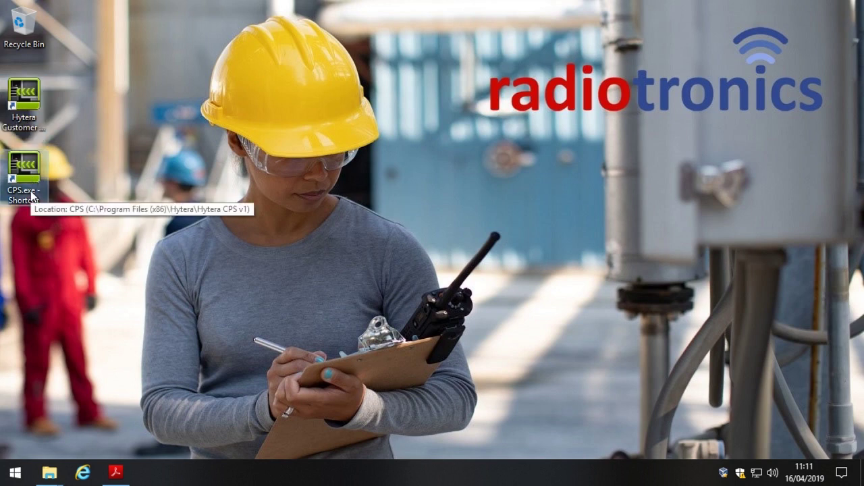
right_click(31, 194)
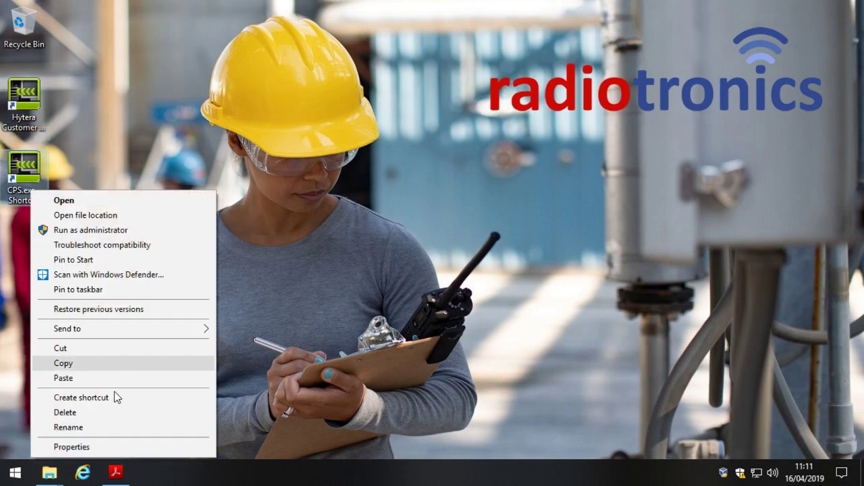
click(122, 428)
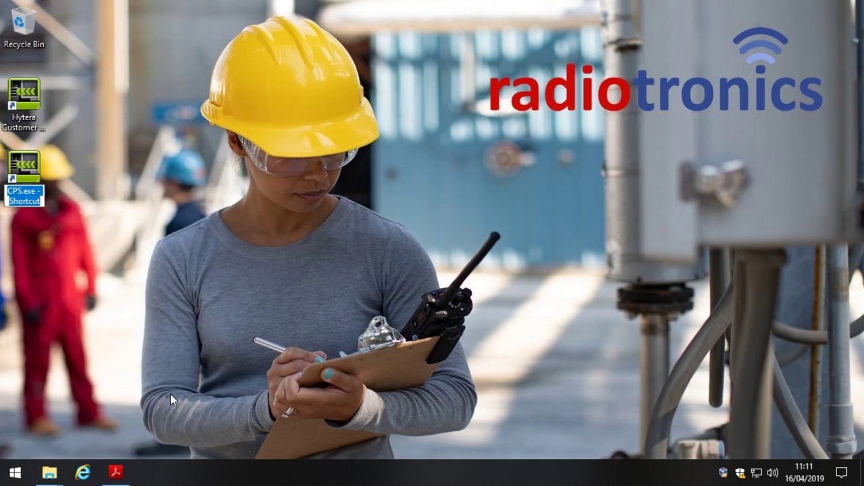
key(End)
key(BackSpace)
key(BackSpace)
key(BackSpace)
key(BackSpace)
key(BackSpace)
key(BackSpace)
key(BackSpace)
key(BackSpace)
key(BackSpace)
key(BackSpace)
key(BackSpace)
key(BackSpace)
key(BackSpace)
key(BackSpace)
key(BackSpace)
key(BackSpace)
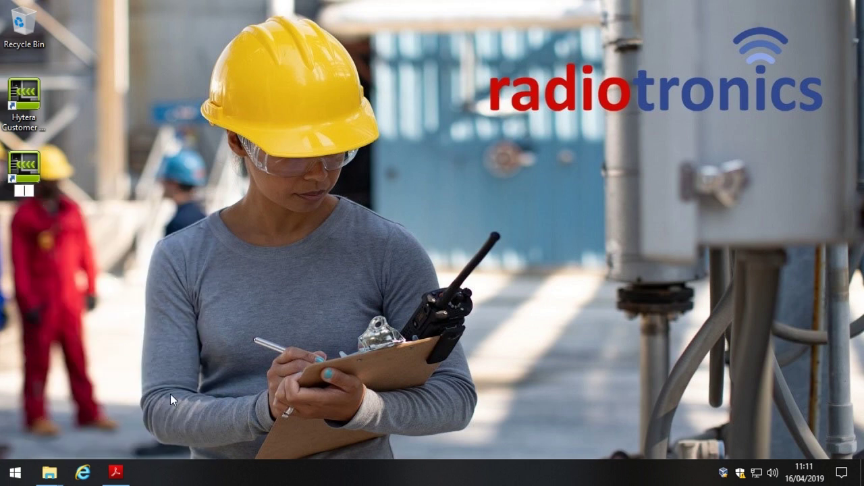
text(Hytera PD4 CPS v1)
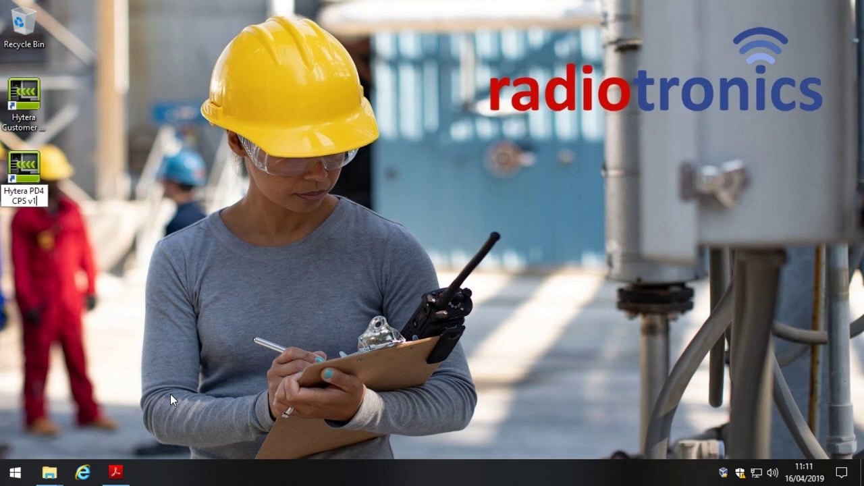
key(Return)
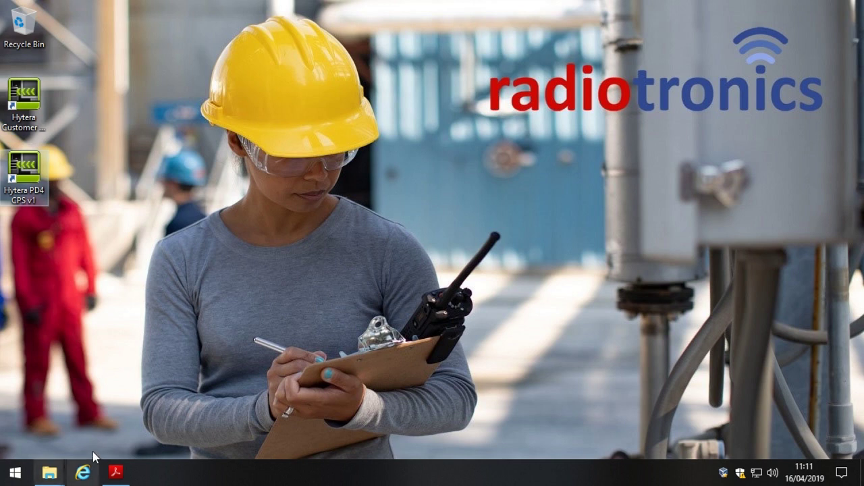
mouse_move(115, 477)
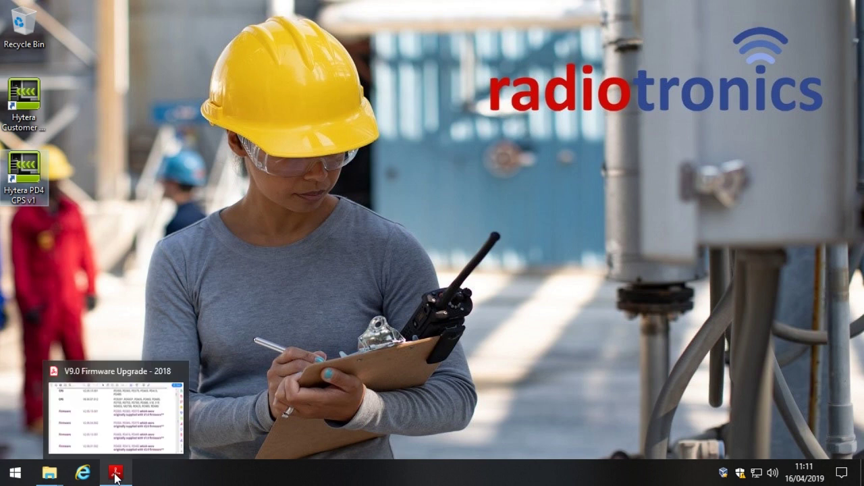
click(203, 267)
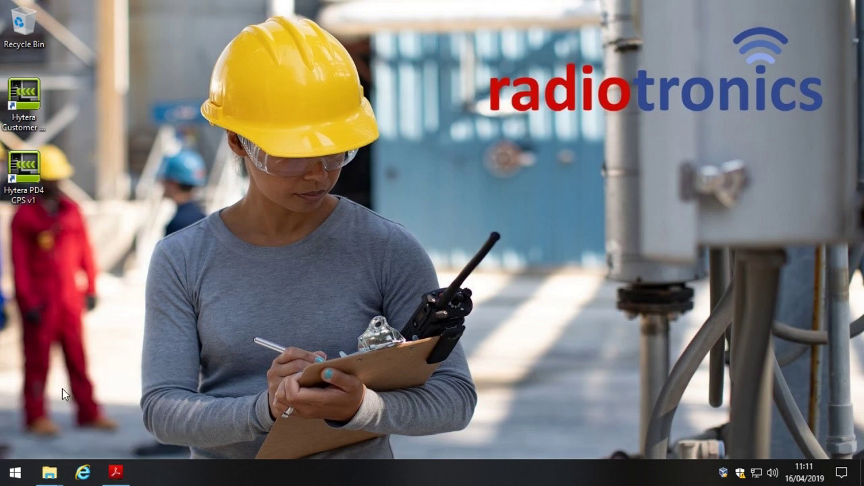
Search Windows for remove and open the Add or remove programs settings.
click(15, 472)
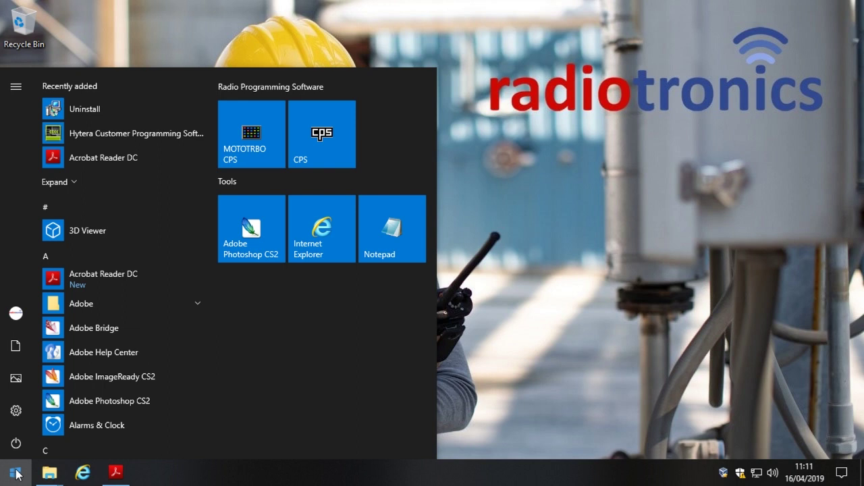
text(remove)
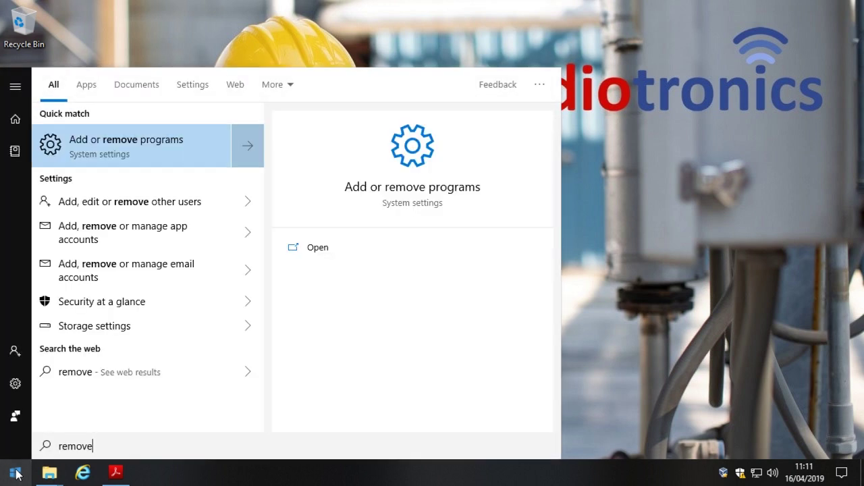
click(171, 146)
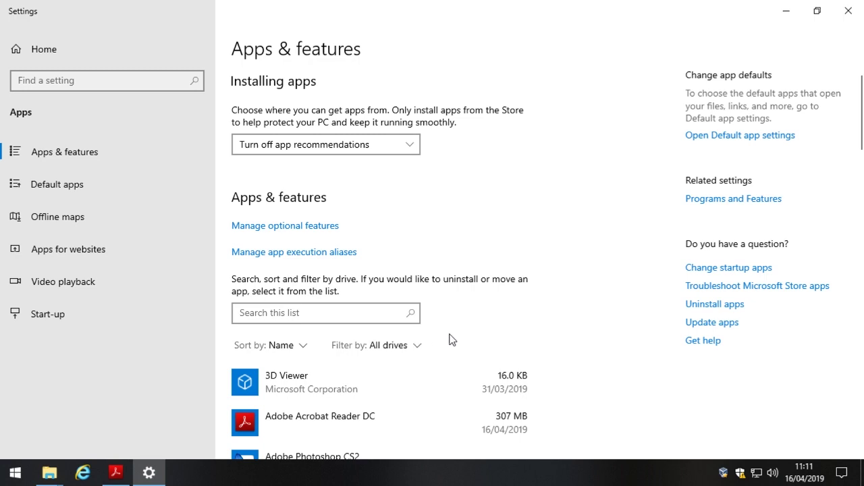
Uninstall Hytera Customer Programming Software V2.05.03.002.EM5, granting administrator permission and agreeing to remove all of its features.
scroll(451, 404, down, 6)
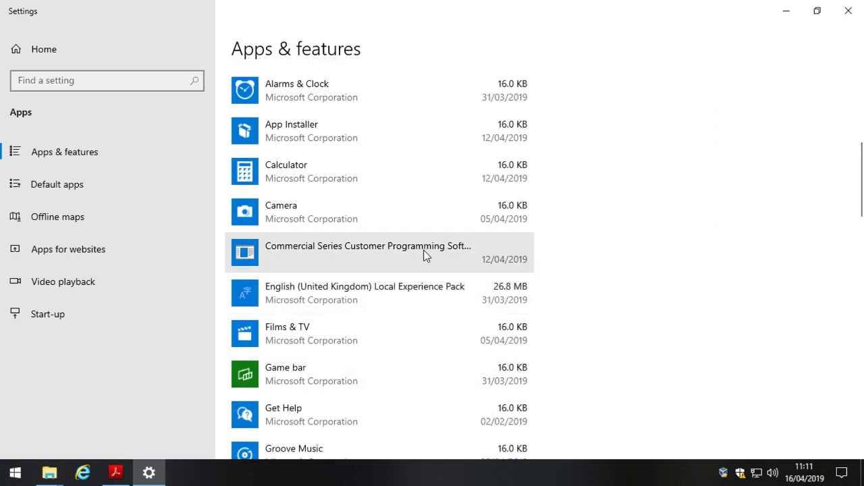
scroll(426, 358, down, 2)
scroll(430, 289, down, 2)
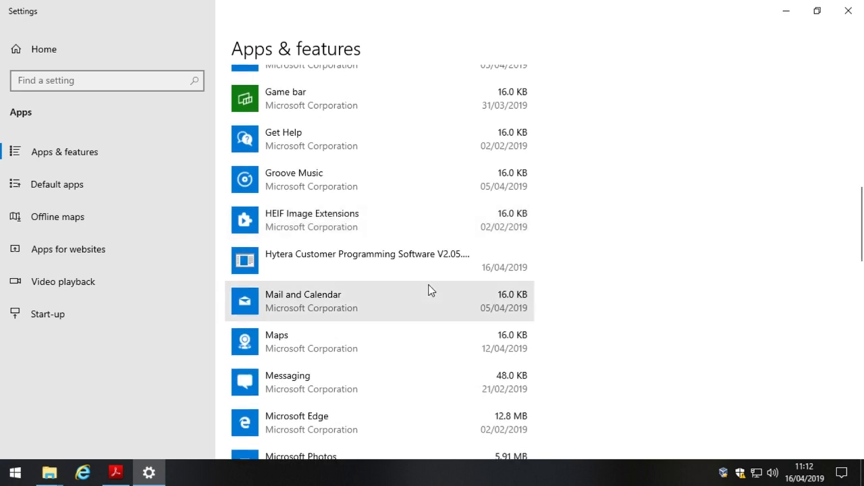
click(397, 254)
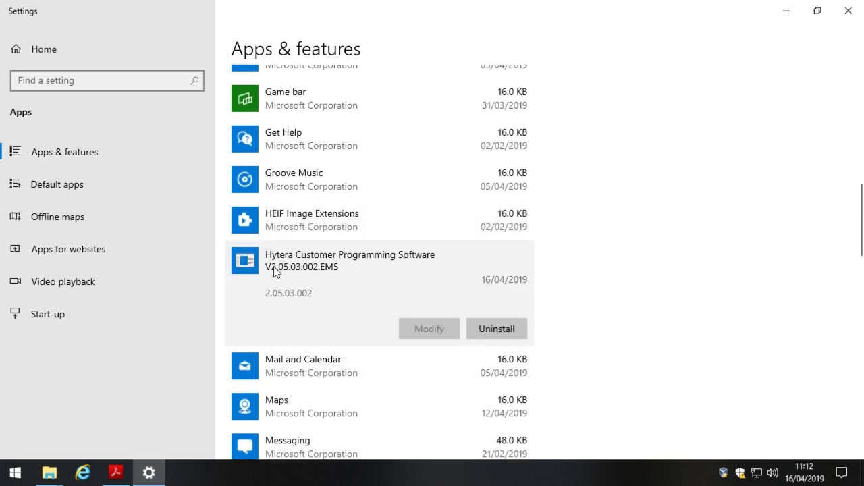
click(488, 328)
click(570, 297)
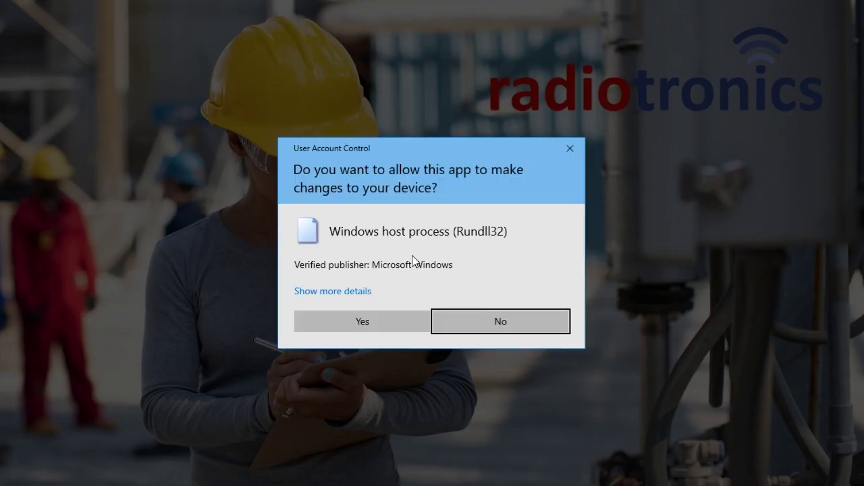
click(380, 319)
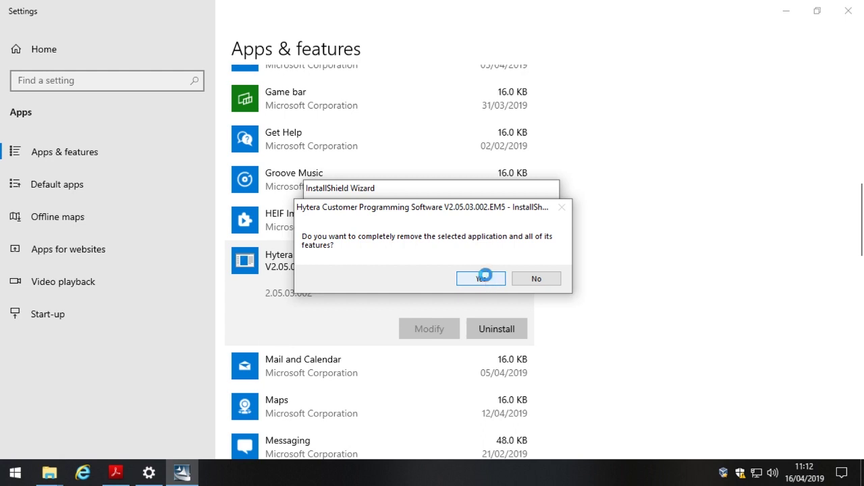
click(481, 279)
click(515, 357)
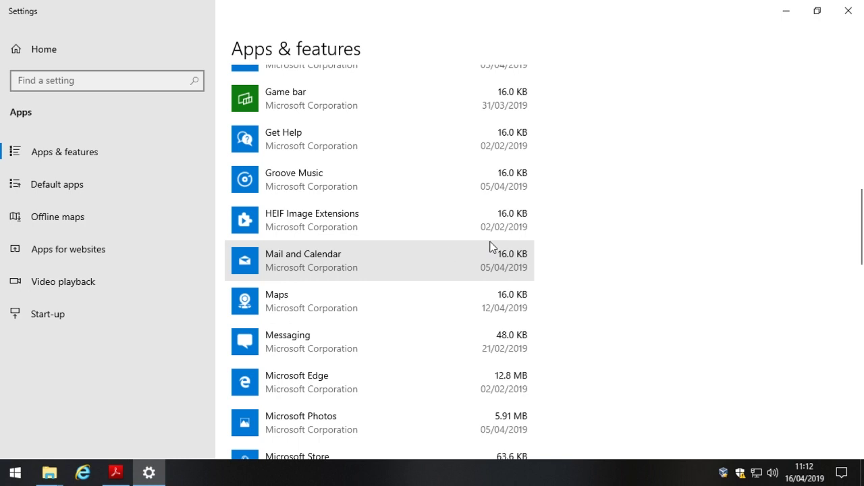
Minimize the Settings window and move the Hytera PD4 CPS v1 shortcut up to directly beneath the Recycle Bin.
click(788, 12)
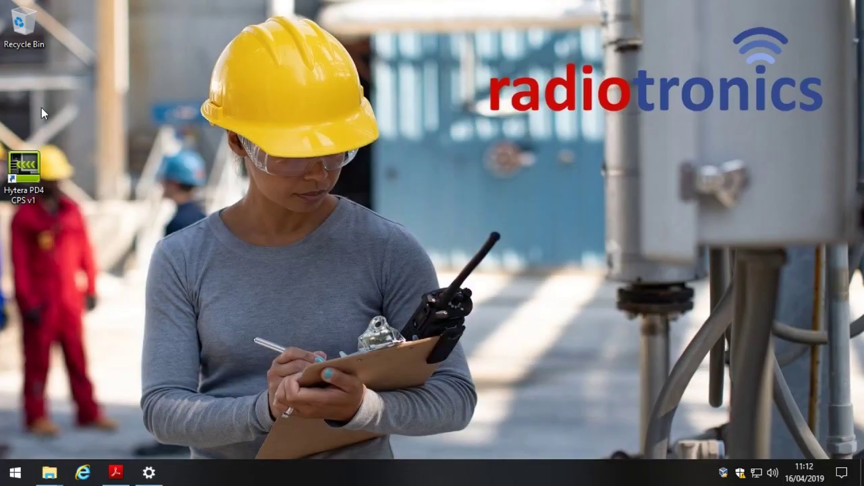
drag(36, 179, 26, 95)
click(93, 129)
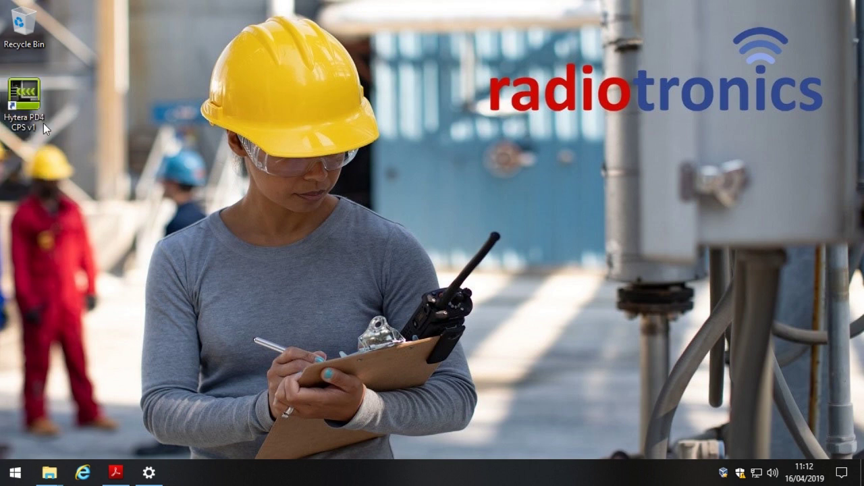
Test the retained copy by launching it from the Hytera PD4 CPS v1 shortcut, and exit the software.
double_click(22, 124)
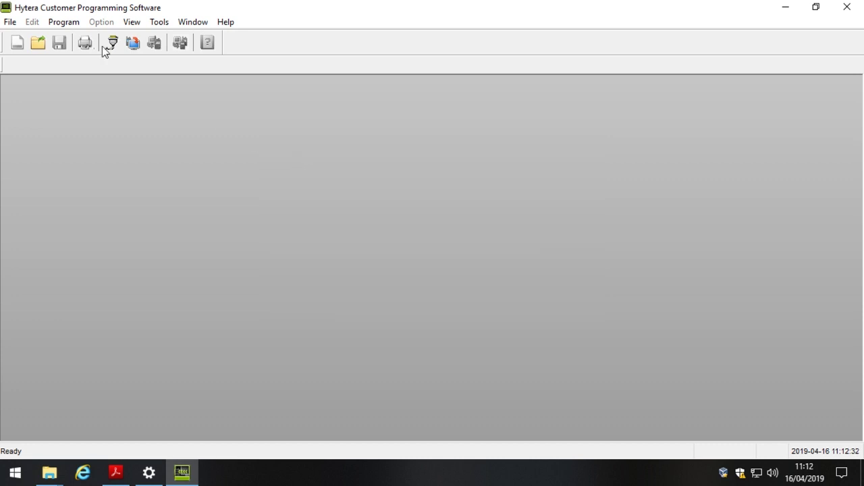
click(10, 22)
click(50, 193)
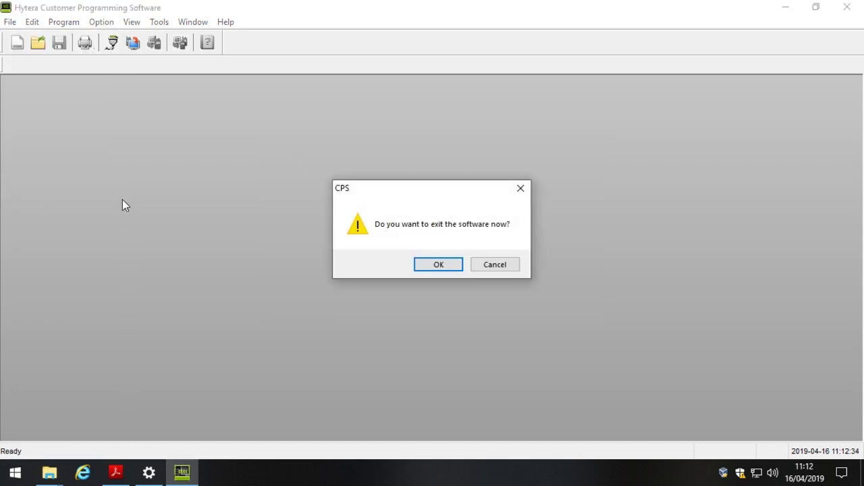
click(427, 267)
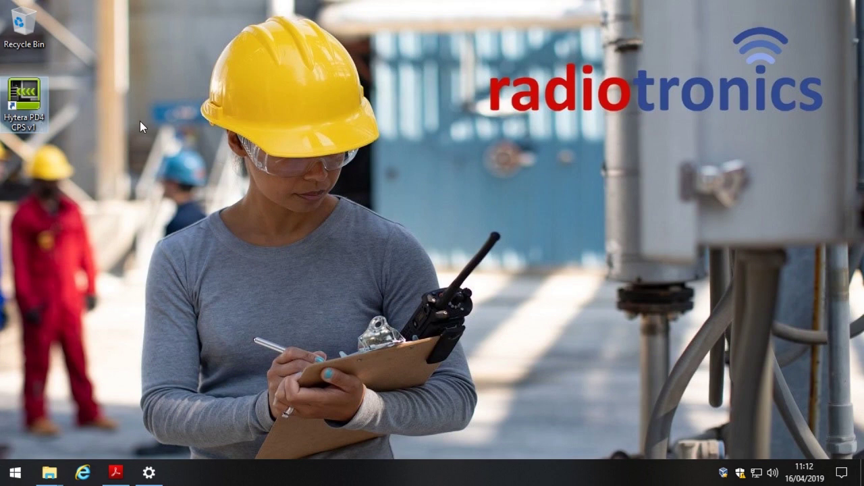
Extract CPS PD3 & PD4 V2.05.13.001.IS.EM5 (New).zip from Downloads into its suggested folder, showing the extracted files when complete.
mouse_move(49, 473)
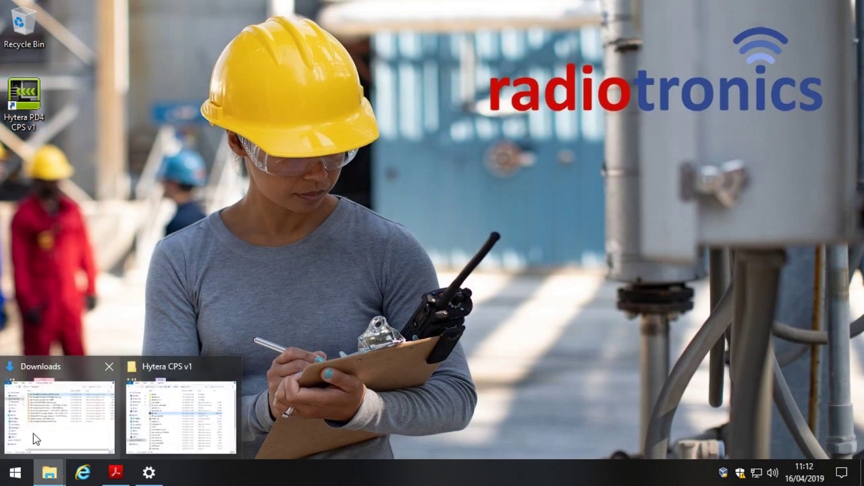
click(33, 414)
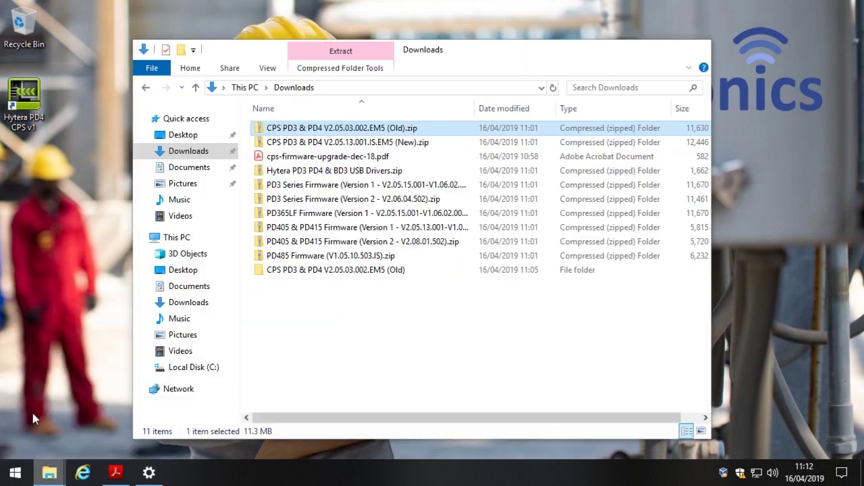
click(361, 145)
right_click(361, 148)
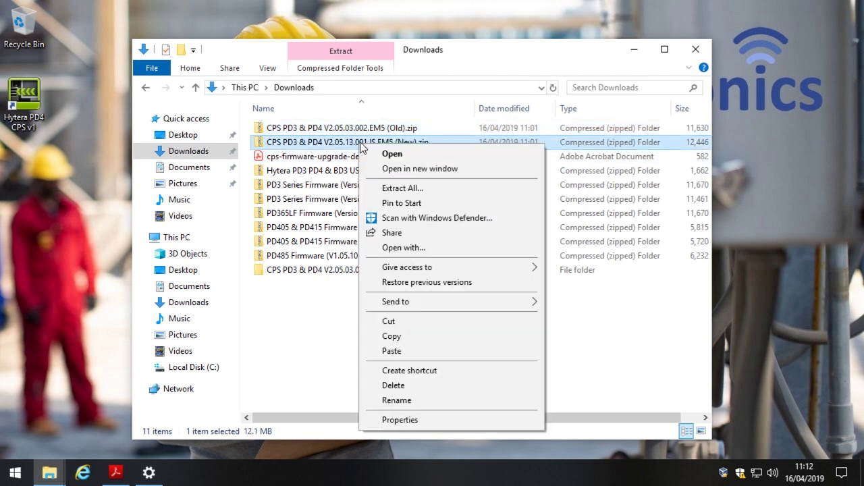
click(478, 195)
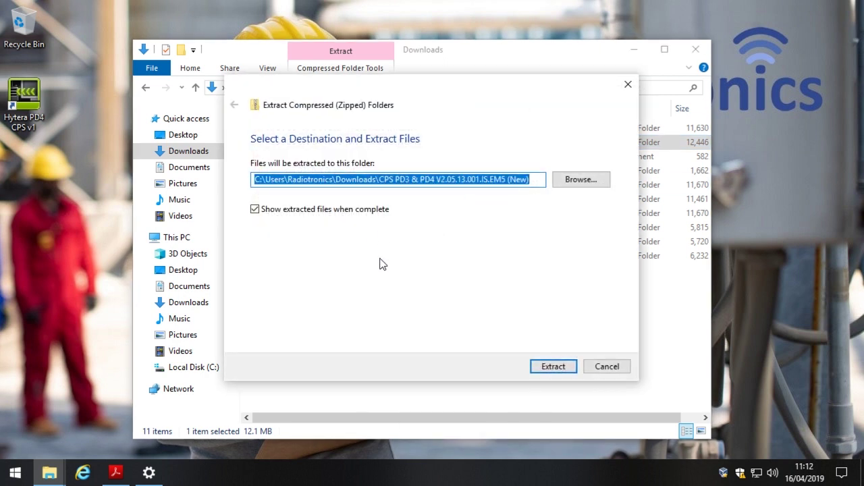
click(553, 366)
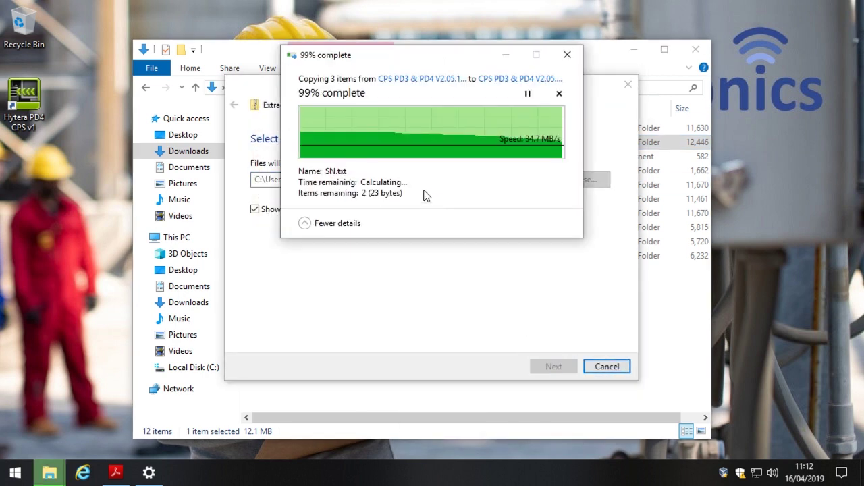
Copy the serial number from SN.txt in the extracted CPS folder and close the text file.
double_click(342, 111)
double_click(305, 123)
drag(122, 77, 25, 73)
right_click(46, 73)
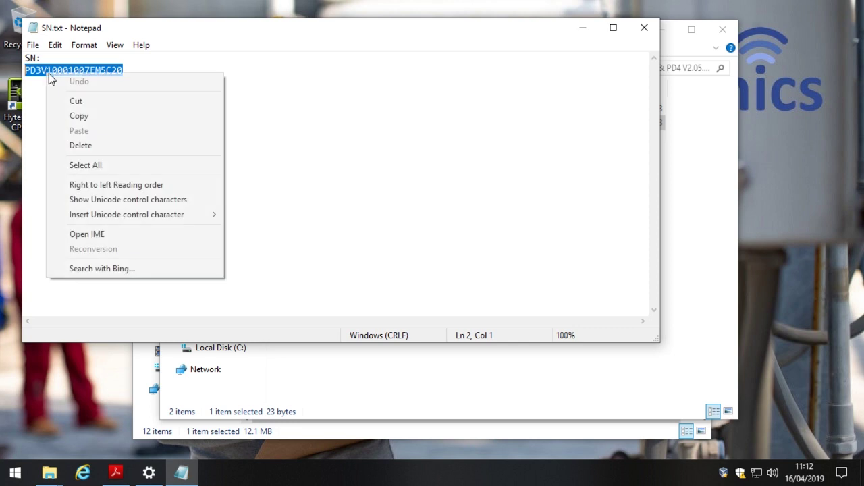
click(108, 115)
click(644, 27)
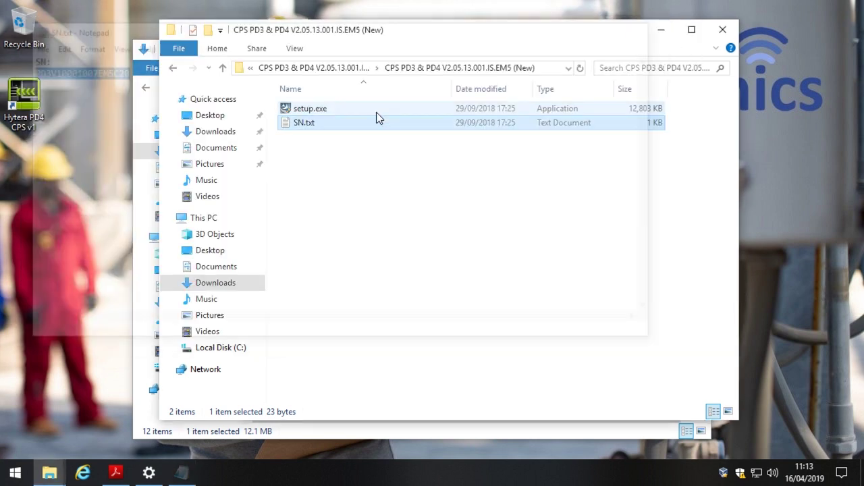
Run setup.exe with administrator permission and paste the copied serial number into the installer's password field to continue to the licence agreement.
double_click(309, 109)
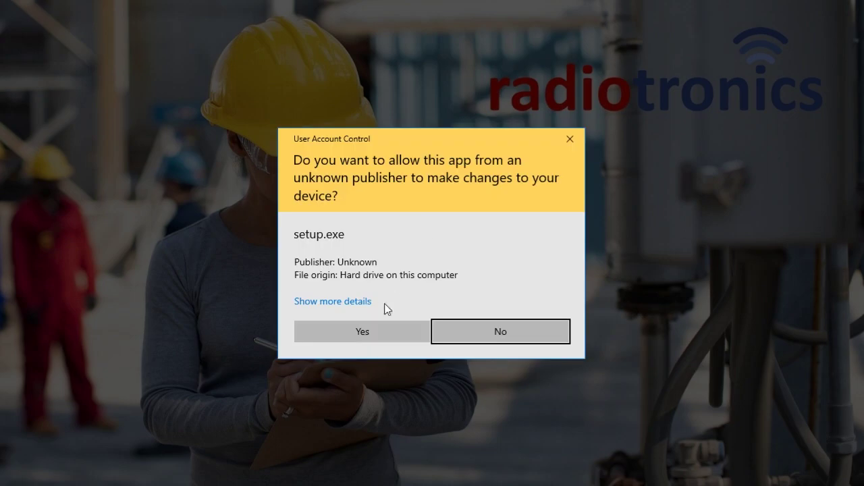
click(382, 331)
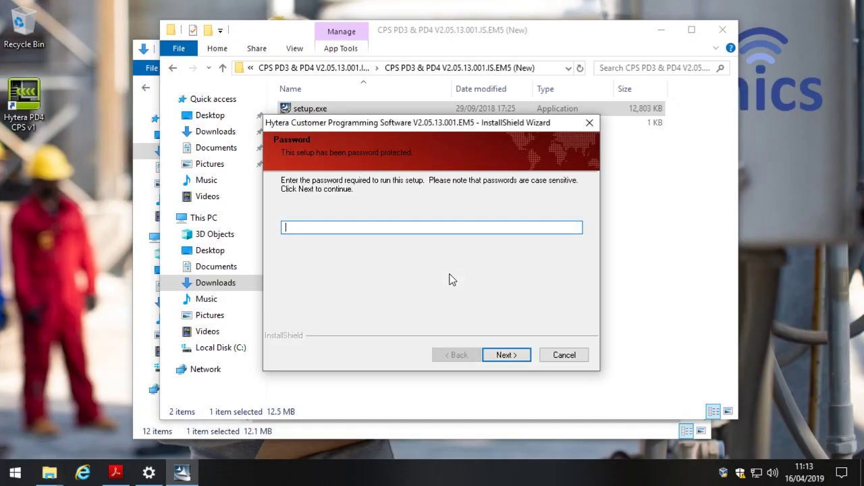
right_click(379, 227)
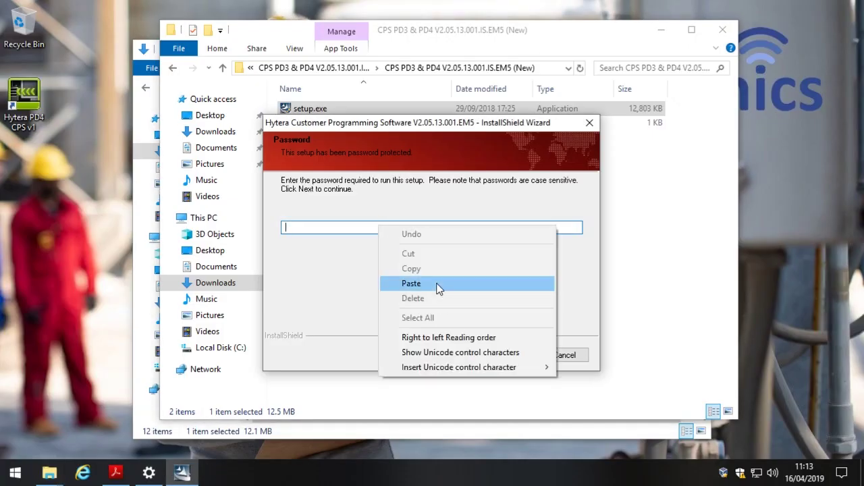
click(420, 284)
click(508, 355)
click(511, 357)
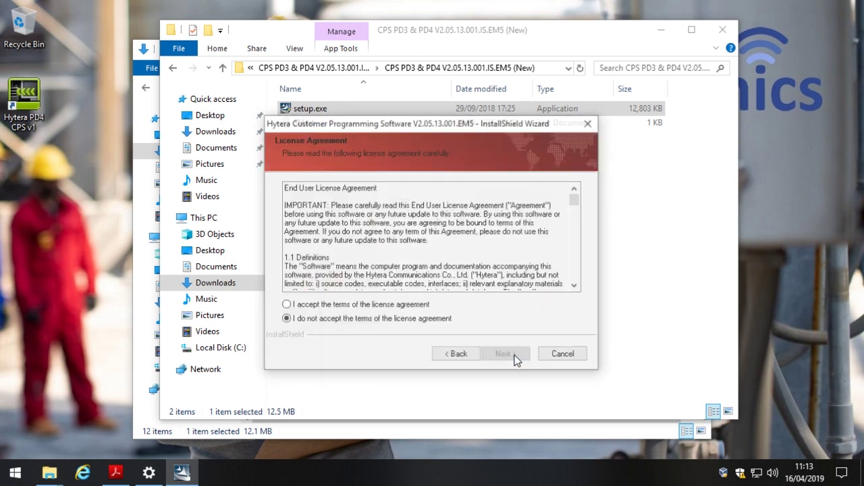
Accept the licence agreement and fill the Company Name field by pasting the copied serial number.
click(365, 308)
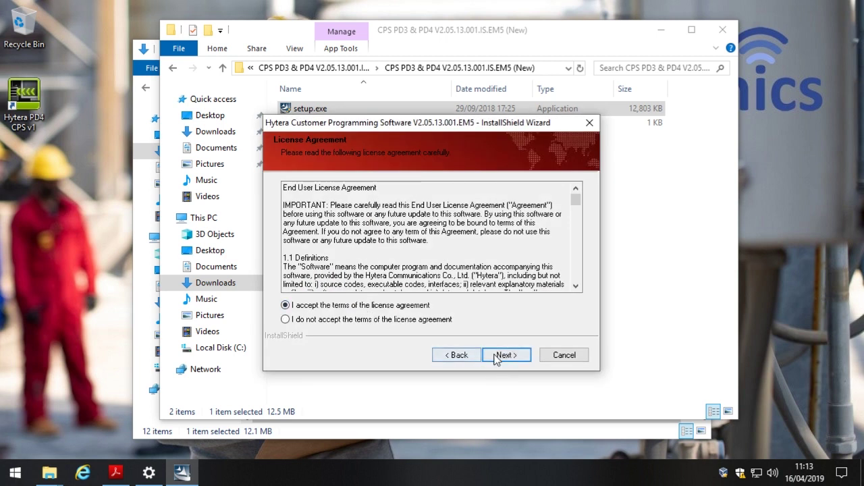
click(507, 356)
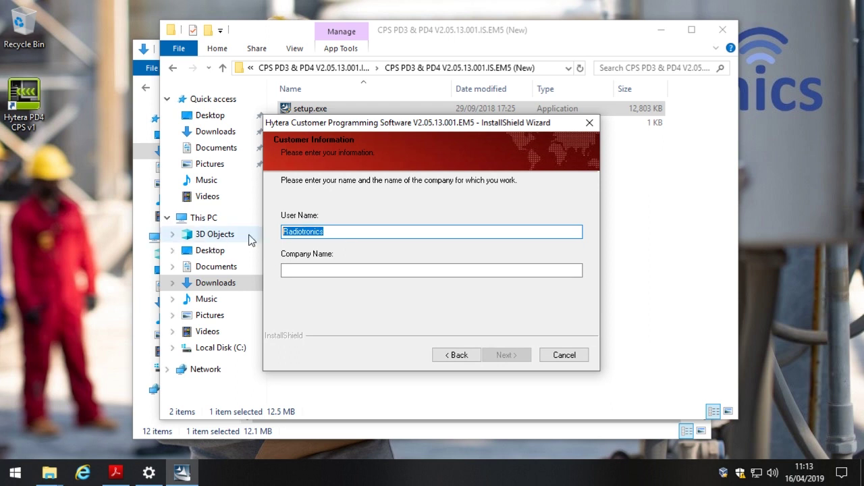
click(352, 272)
right_click(348, 271)
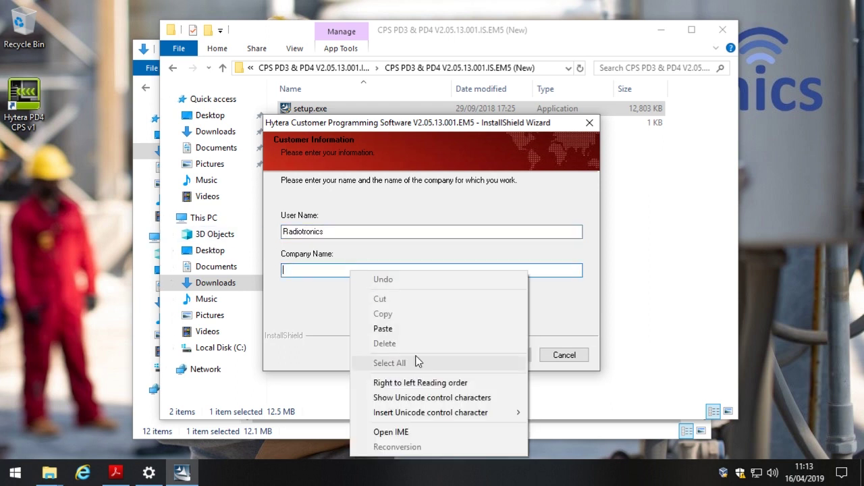
click(409, 331)
Complete the installation of Hytera Customer Programming Software V2.05.13.001.EM5 and clear the folder windows off the desktop.
click(511, 355)
click(509, 355)
click(508, 355)
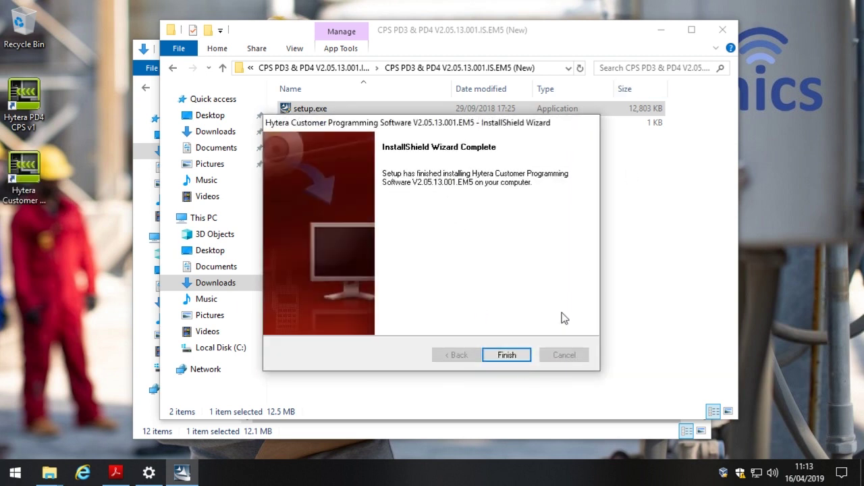
click(507, 355)
click(723, 30)
click(636, 50)
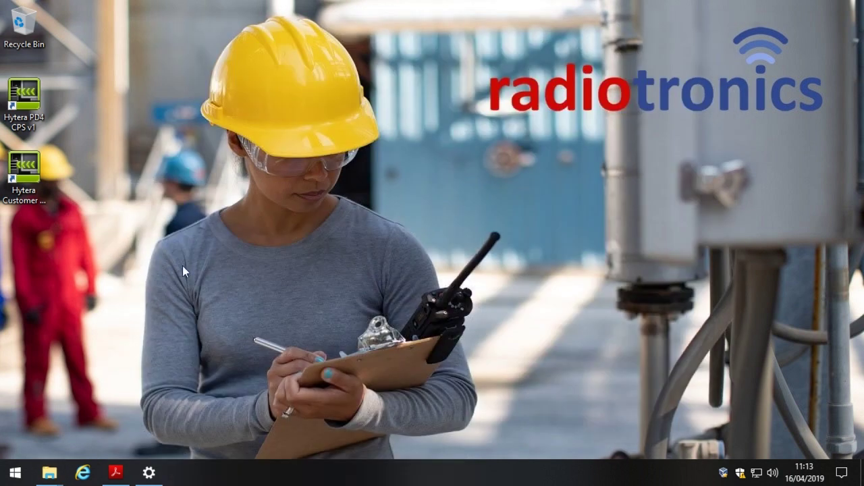
Compare the locations of the two CPS desktop shortcuts and launch the old version from Hytera PD4 CPS v1.
click(40, 187)
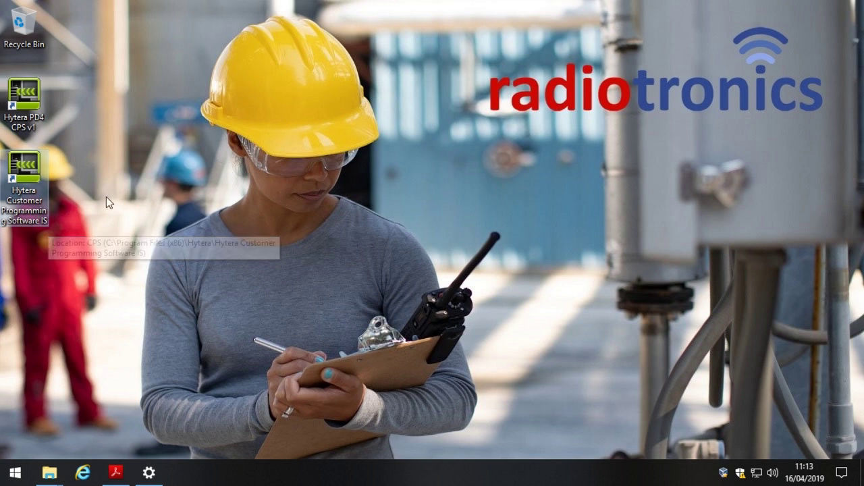
click(90, 167)
click(33, 119)
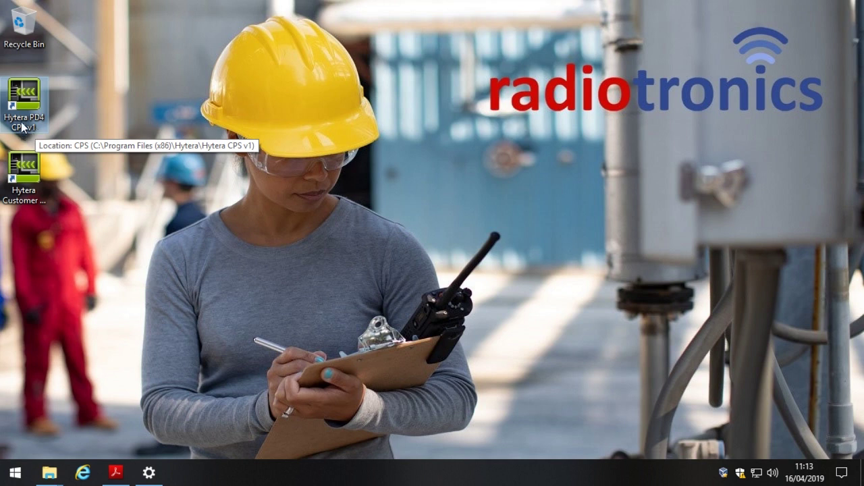
click(34, 170)
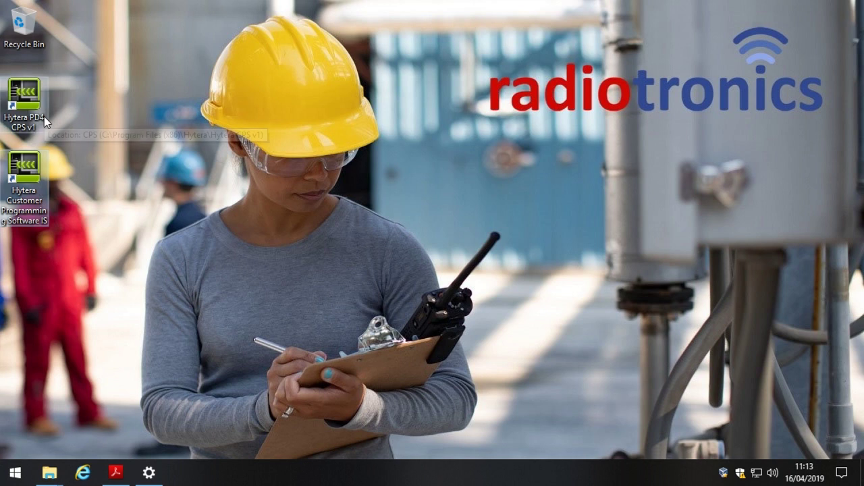
click(34, 100)
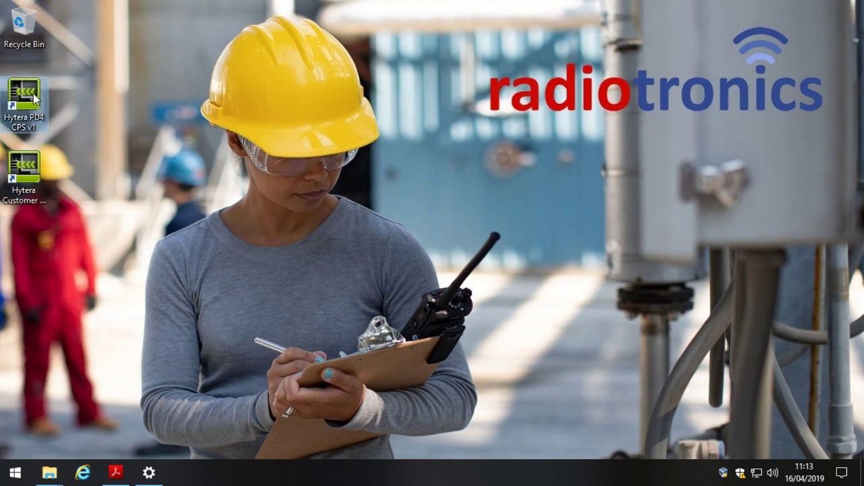
double_click(34, 99)
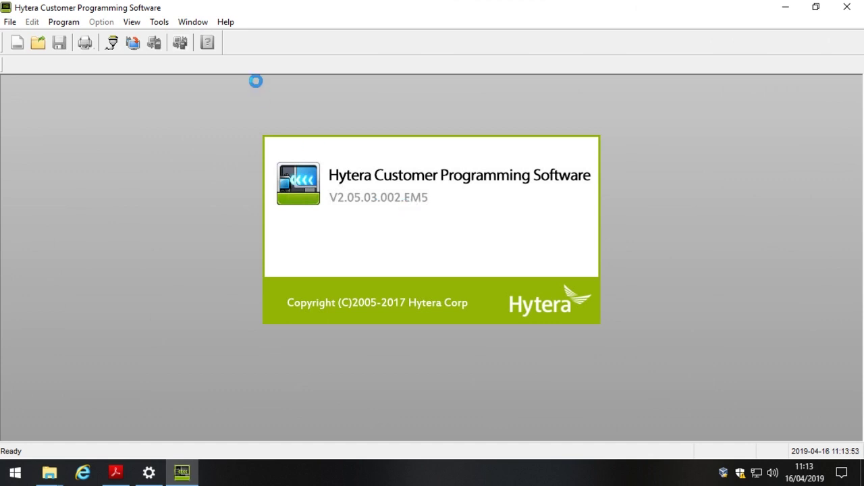
Check the version of the running old CPS against the archive marked (Old) in the Downloads folder.
click(227, 24)
click(250, 58)
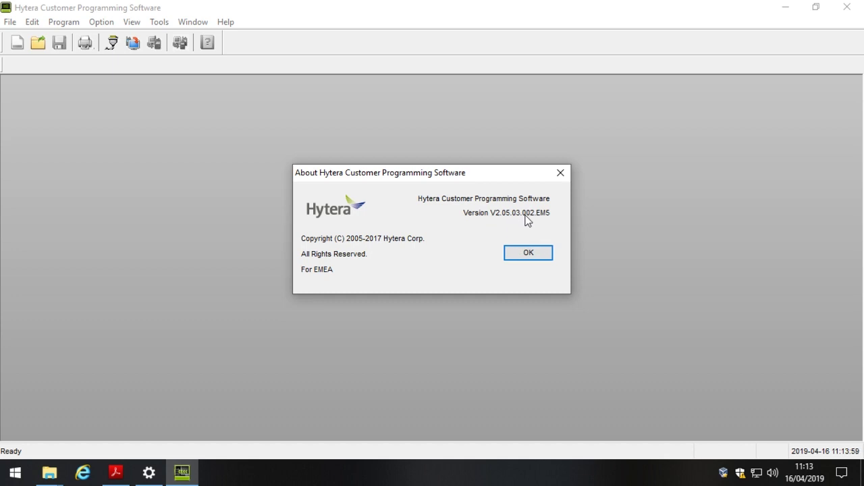
click(49, 472)
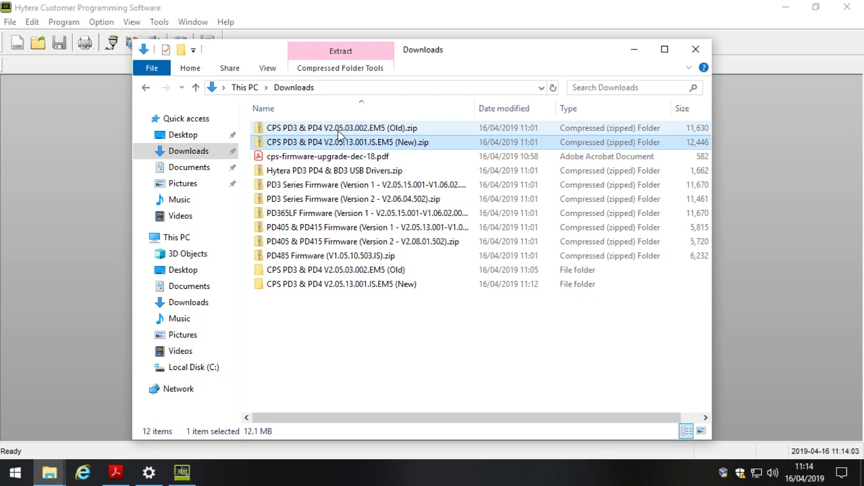
click(333, 130)
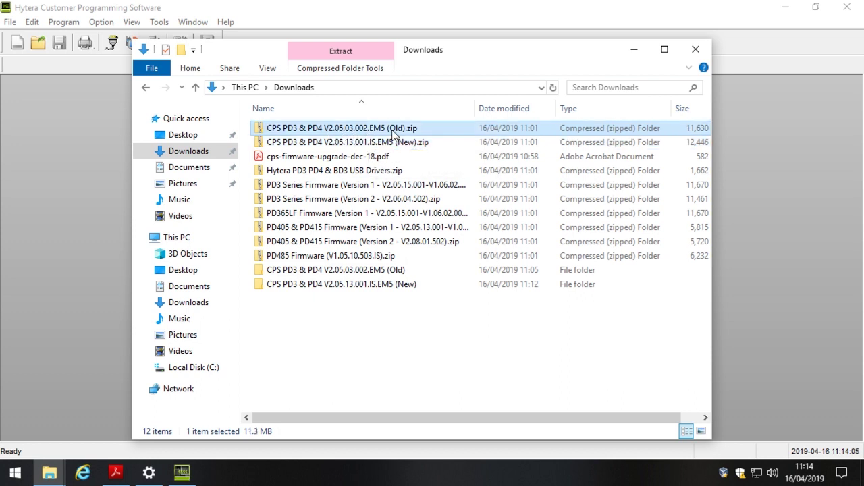
click(634, 49)
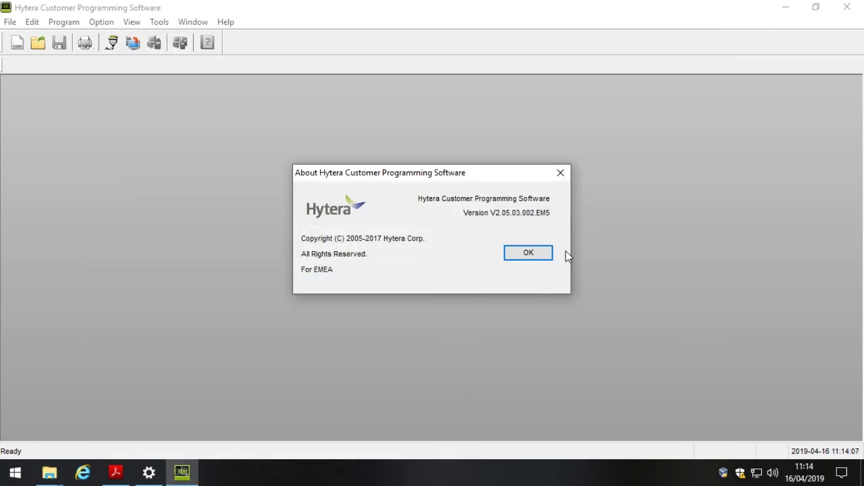
Exit the old CPS and launch the new version from the Hytera Customer Programming Software IS desktop shortcut.
key(Return)
click(10, 22)
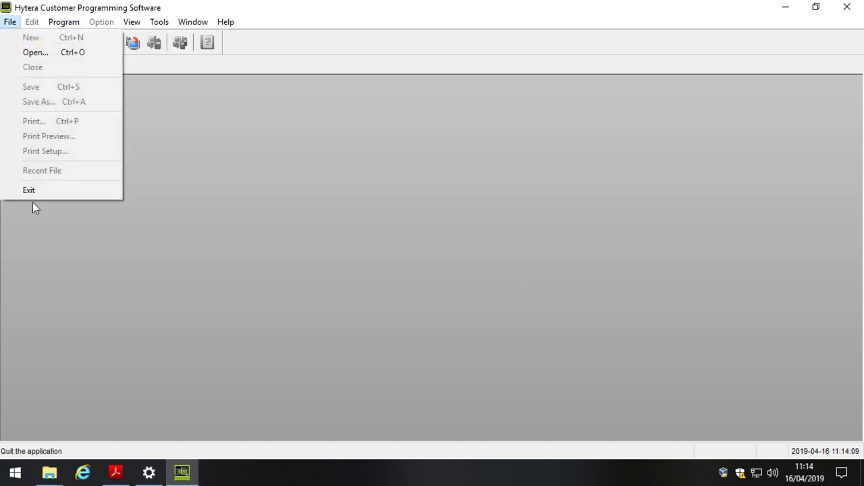
click(46, 190)
click(442, 264)
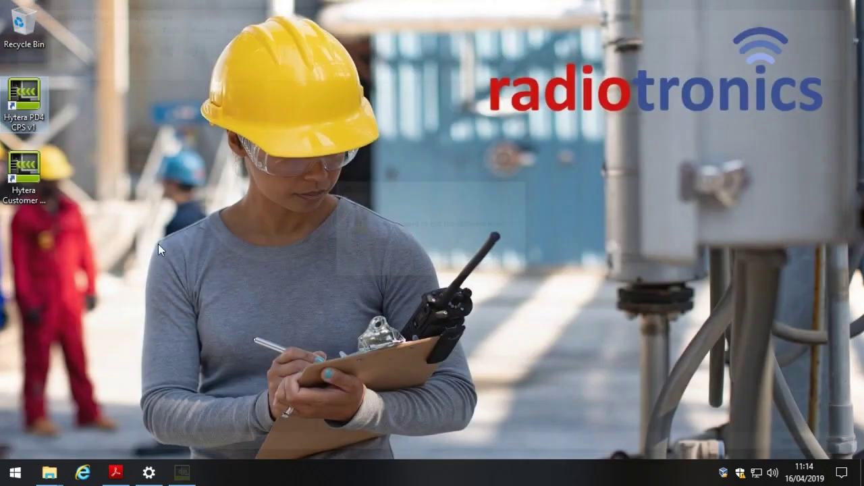
click(38, 170)
double_click(31, 169)
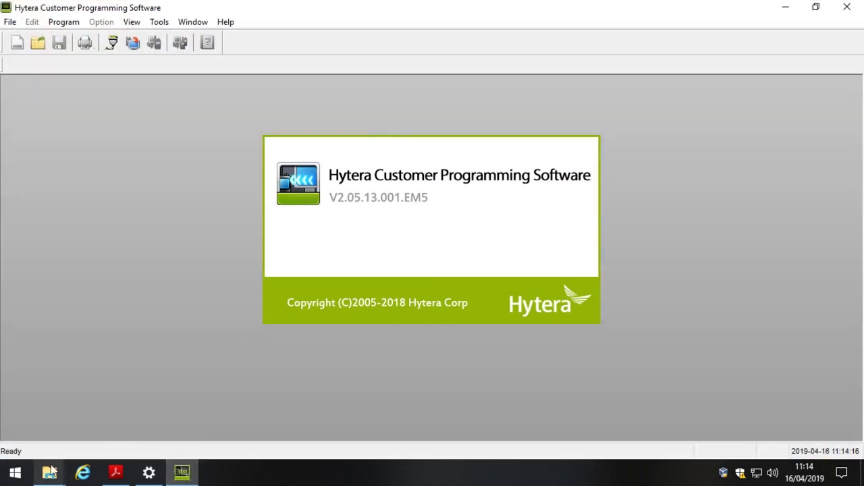
Check the version of the running new CPS against the archive marked (New) in the Downloads folder.
click(229, 24)
click(254, 58)
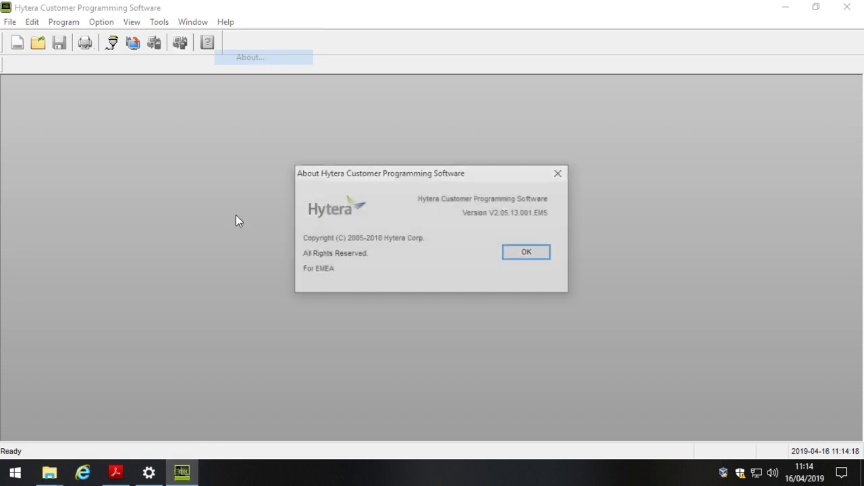
mouse_move(49, 473)
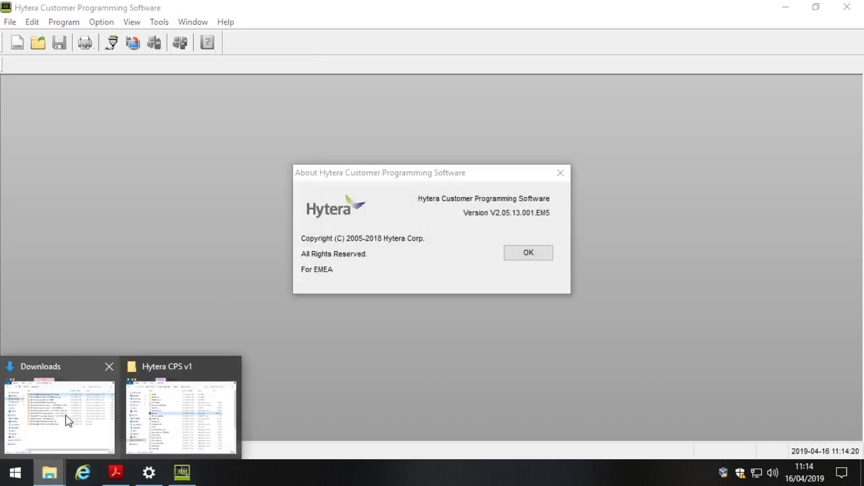
click(65, 414)
drag(421, 55, 557, 240)
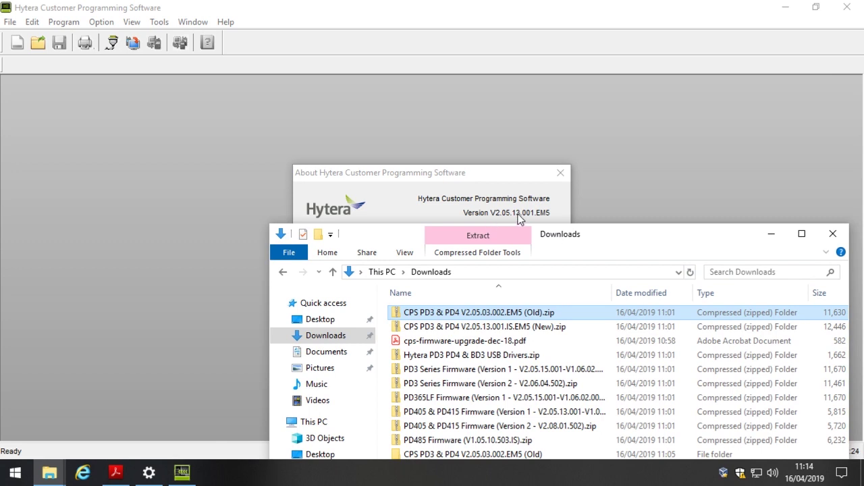
click(521, 328)
drag(656, 251, 572, 106)
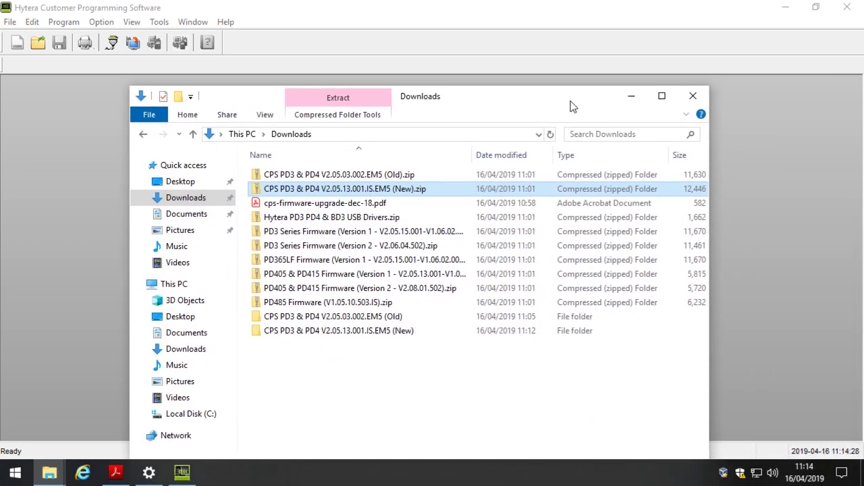
Close the Downloads window and the version information, and exit the new CPS.
click(695, 96)
click(540, 254)
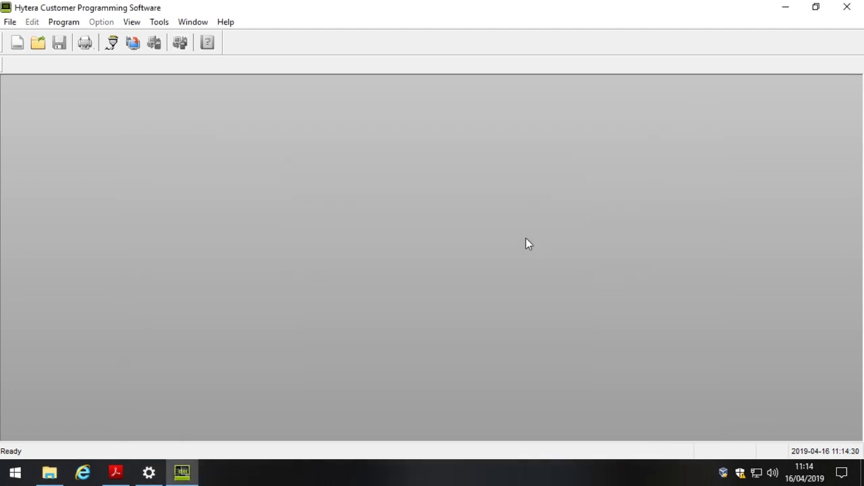
click(11, 24)
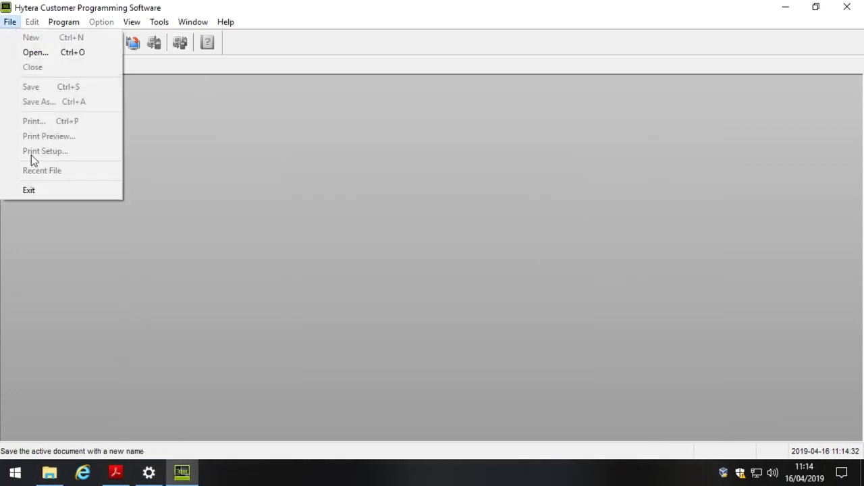
click(44, 188)
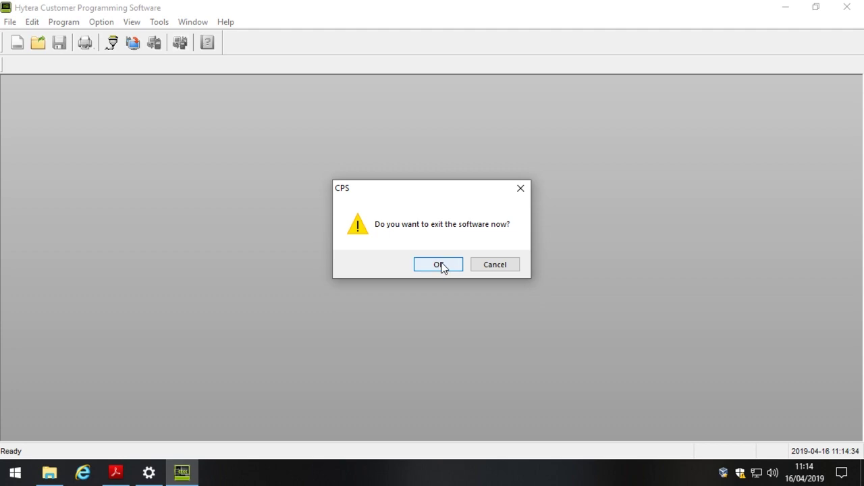
click(439, 265)
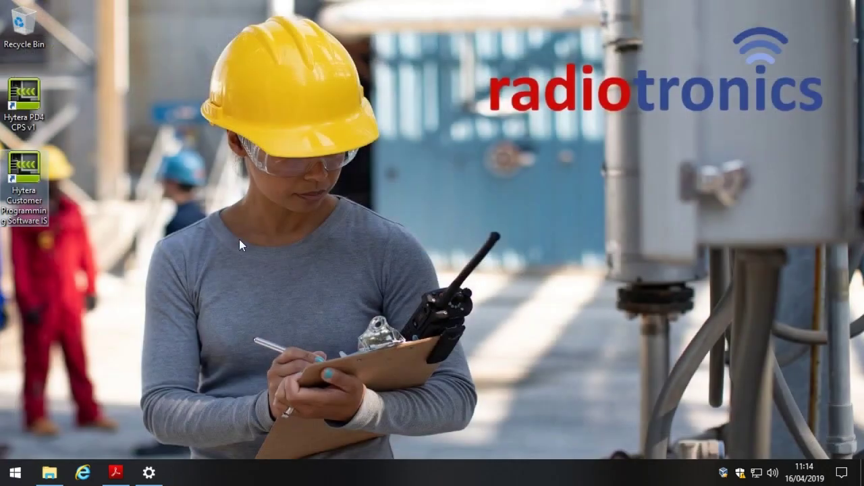
Run the old and new CPS versions side by side and switch between their windows.
click(34, 175)
click(228, 162)
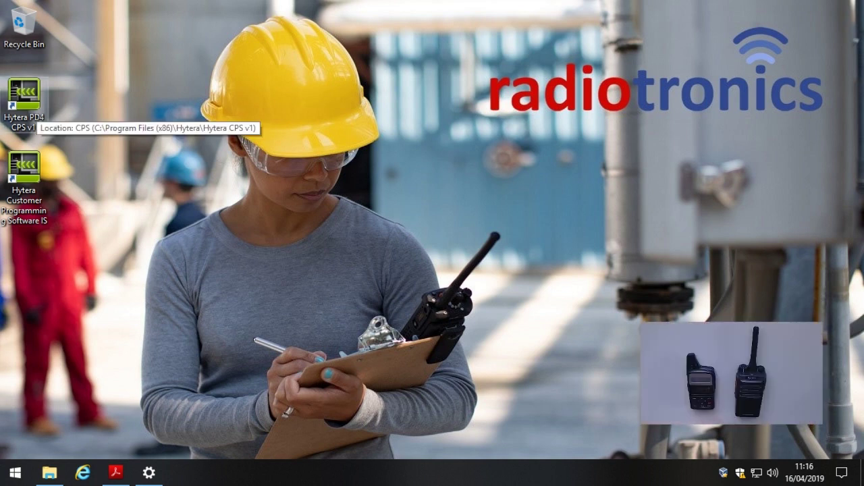
double_click(24, 98)
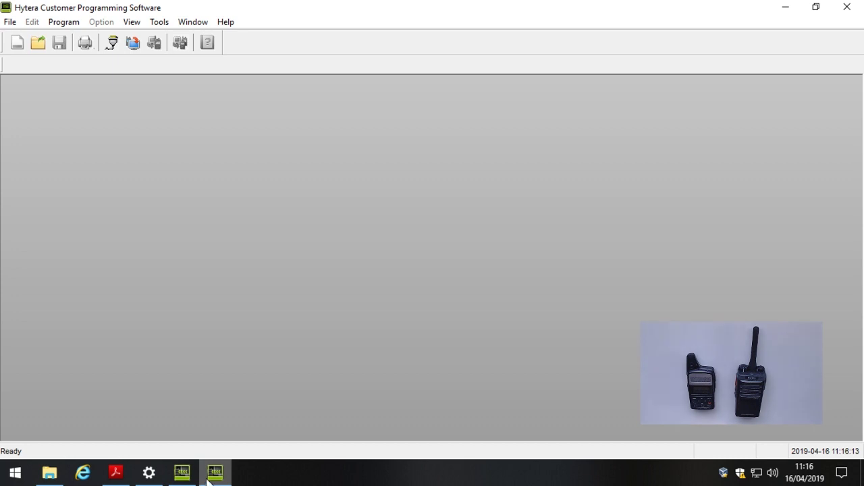
click(229, 24)
click(228, 25)
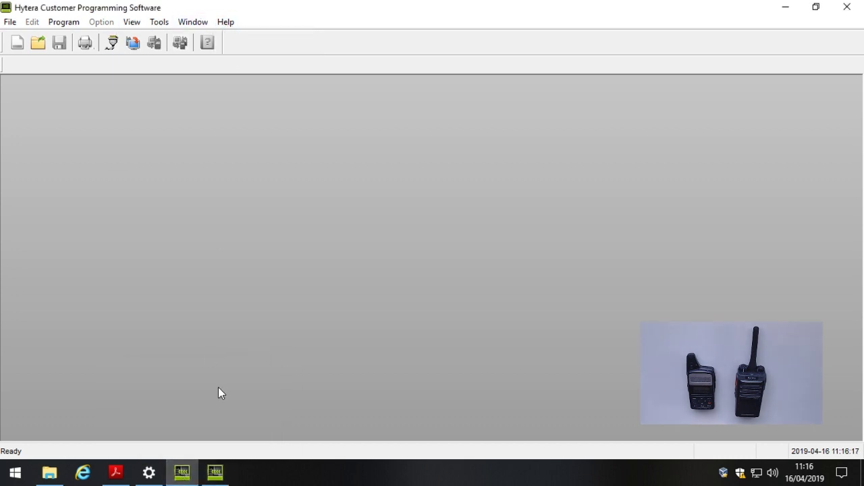
click(220, 472)
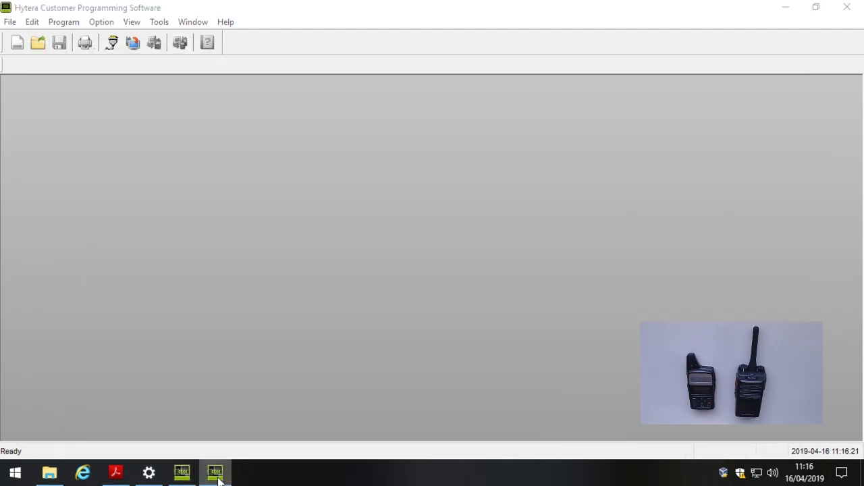
click(216, 473)
Look under Ports (COM & LPT) in Device Manager for the COM port of the Prolific USB-to-Serial device.
click(412, 378)
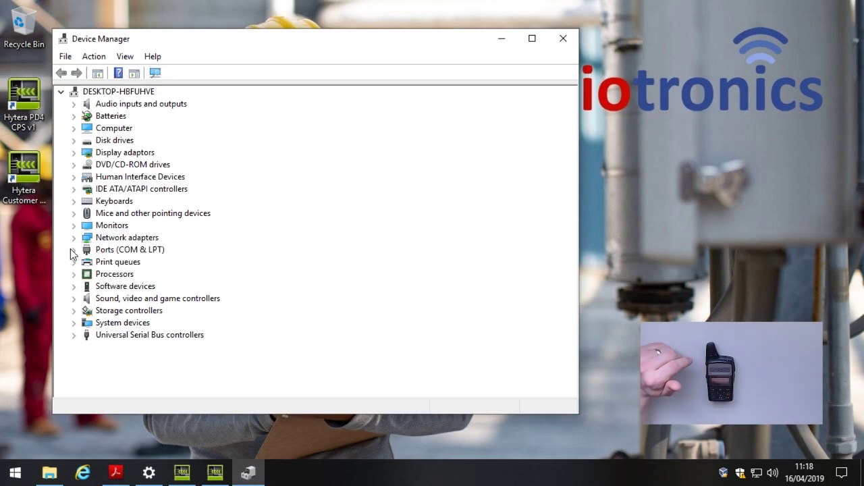
click(73, 250)
click(256, 269)
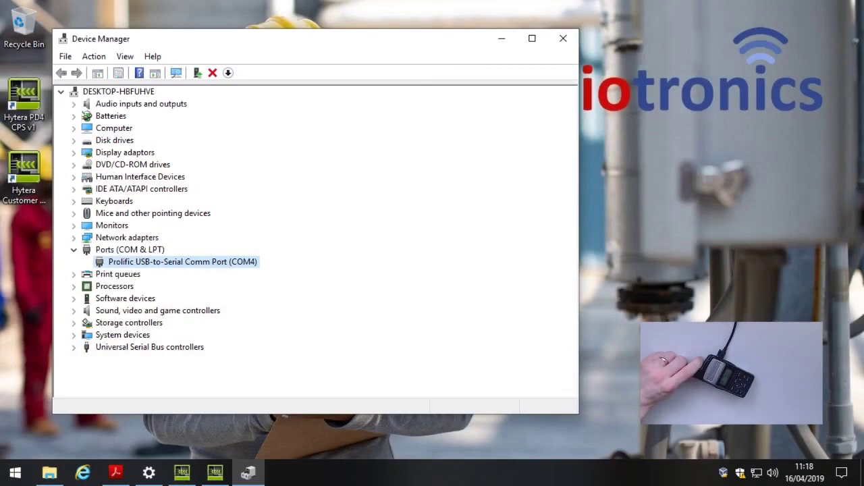
Switch to Hytera Customer Programming Software and set its communication port to COM4.
click(182, 472)
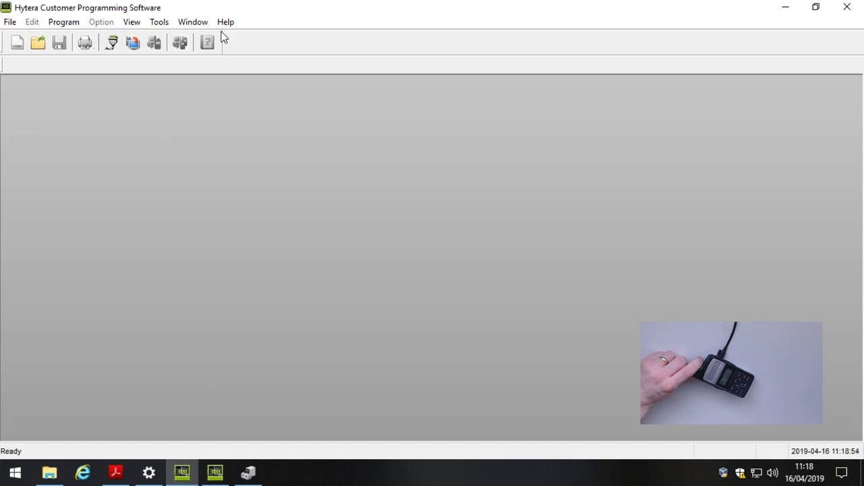
click(111, 44)
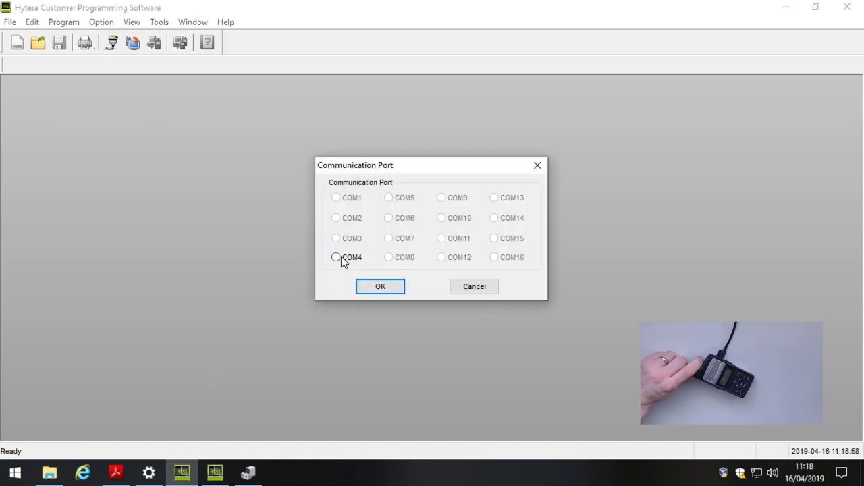
click(396, 292)
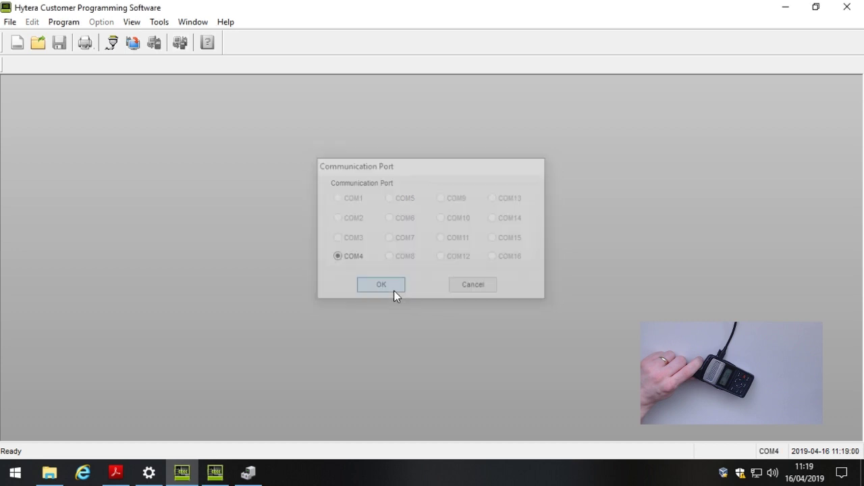
Read the data from the connected radio into the CPS.
click(132, 46)
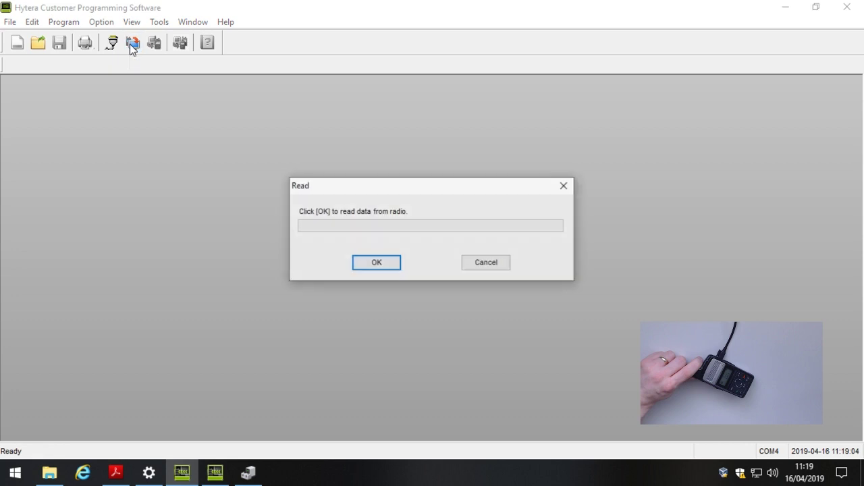
click(381, 264)
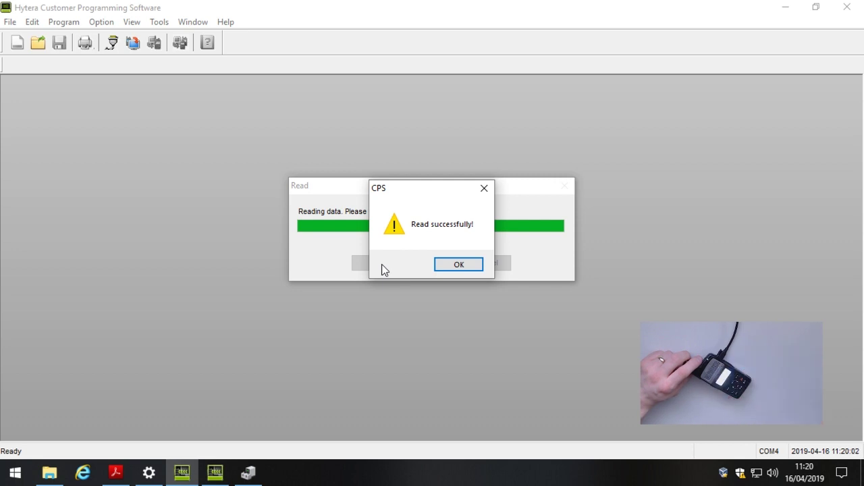
click(458, 264)
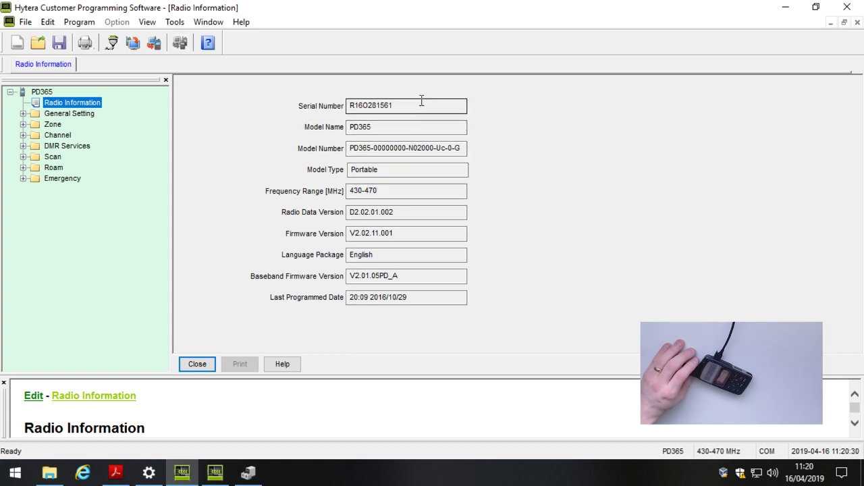
Examine the radio's model name, frequency range and firmware version in Radio Information.
click(351, 133)
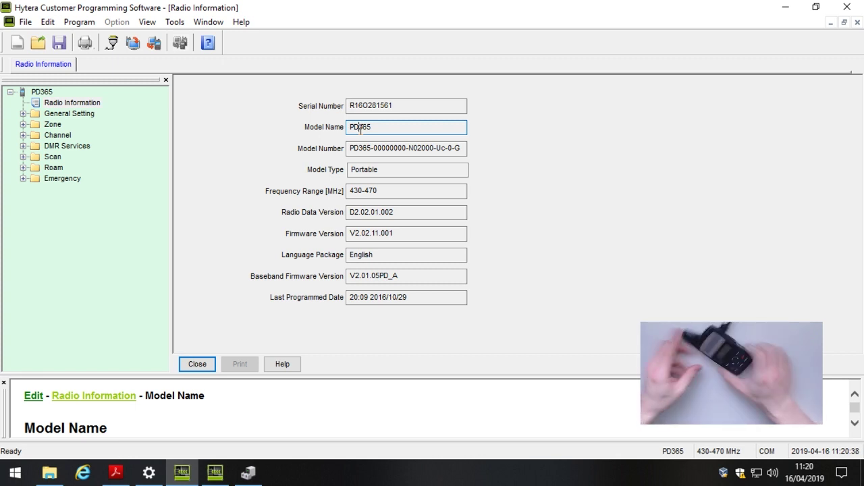
click(397, 191)
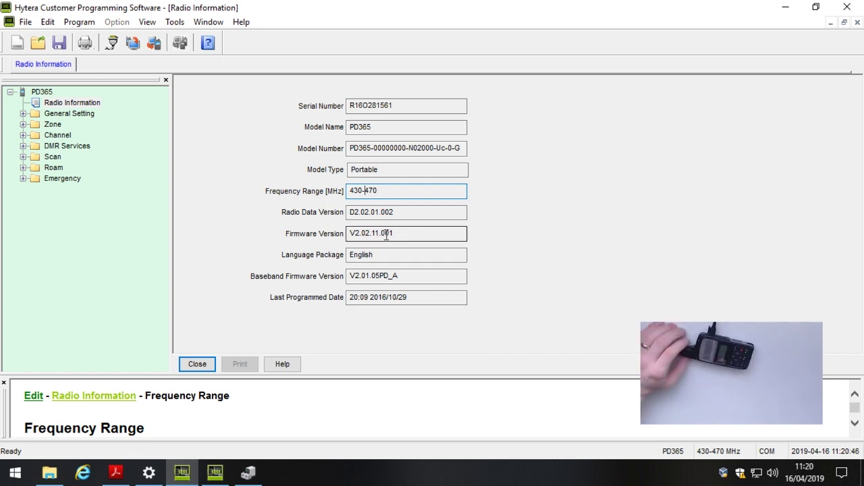
drag(358, 234, 362, 238)
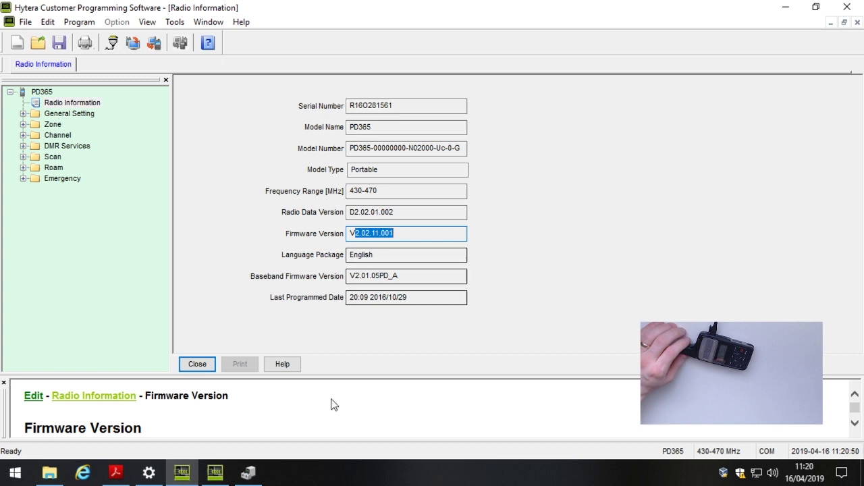
Compare the radio's firmware version with the PD365 firmware entries in the V9.0 Firmware Upgrade PDF in Acrobat Reader.
mouse_move(118, 477)
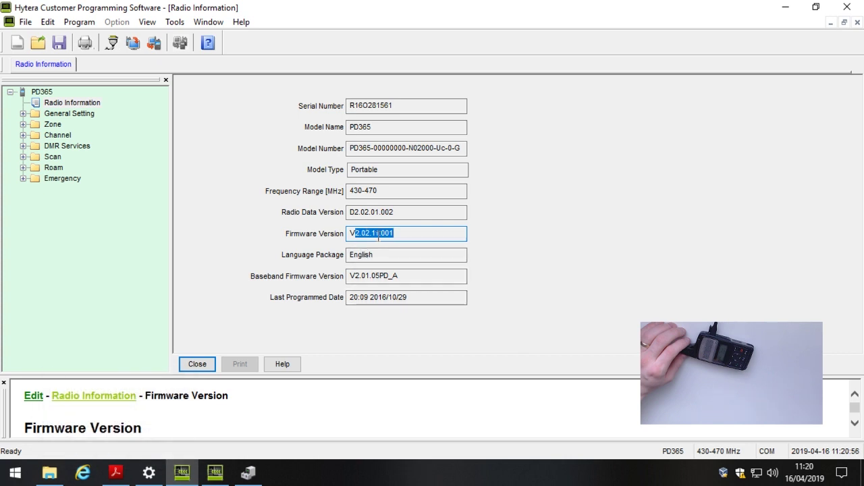
click(116, 473)
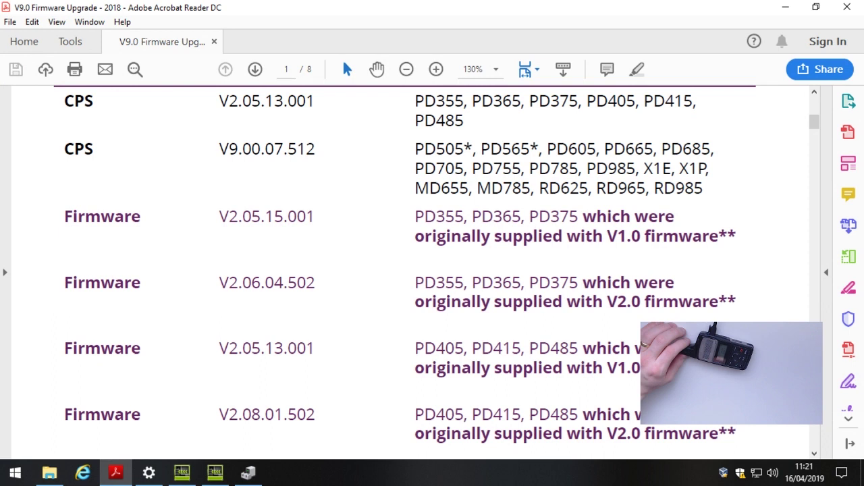
drag(228, 216, 315, 218)
click(230, 217)
click(267, 219)
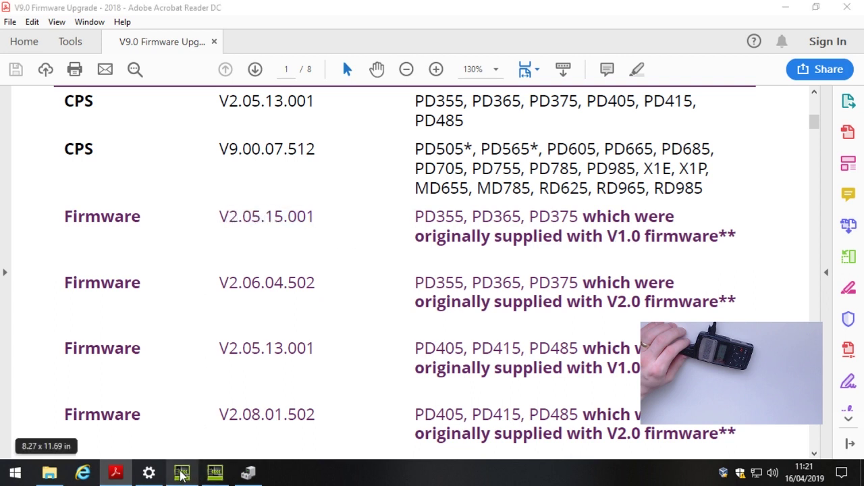
click(181, 473)
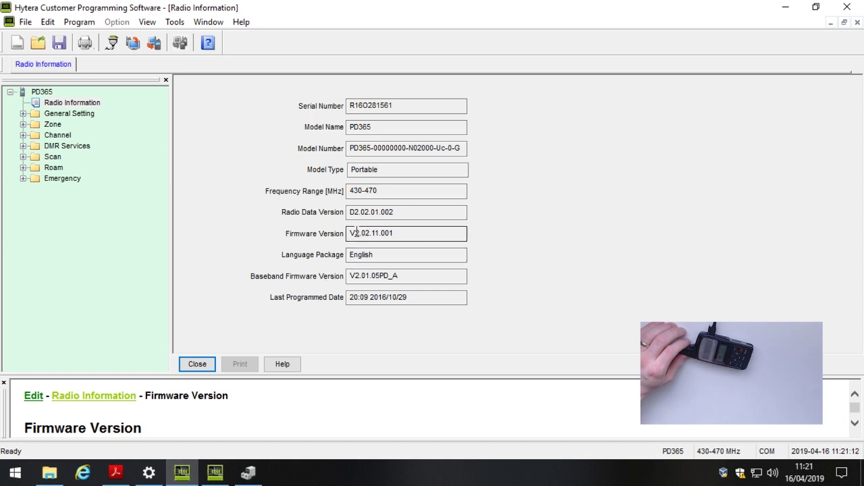
drag(356, 233, 367, 233)
click(115, 473)
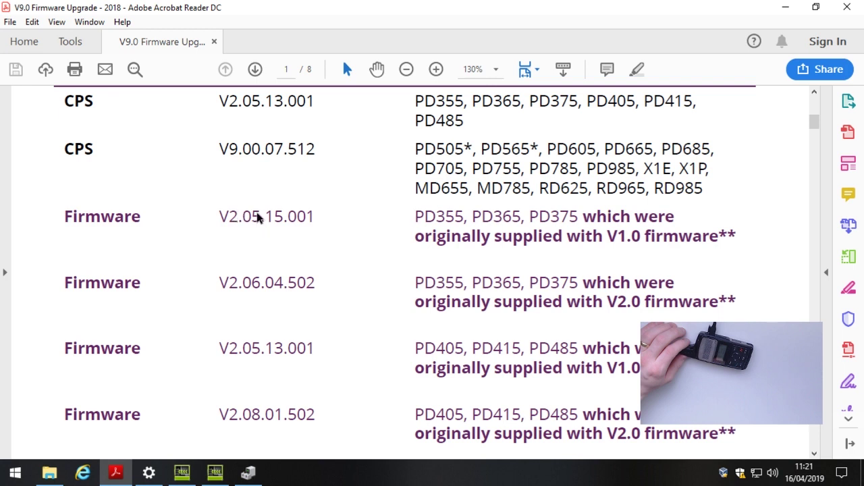
Check the V2.05.15.001 firmware entry in the PDF against the firmware version in the first CPS window's Radio Information.
drag(233, 216, 259, 221)
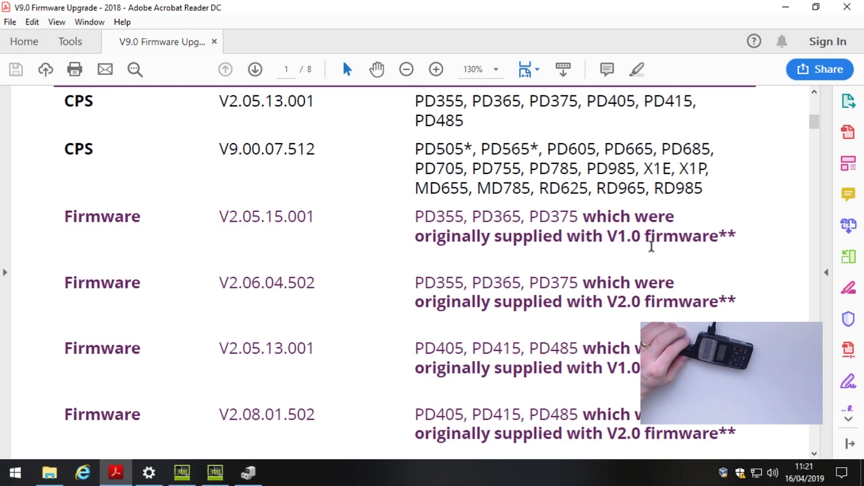
click(181, 473)
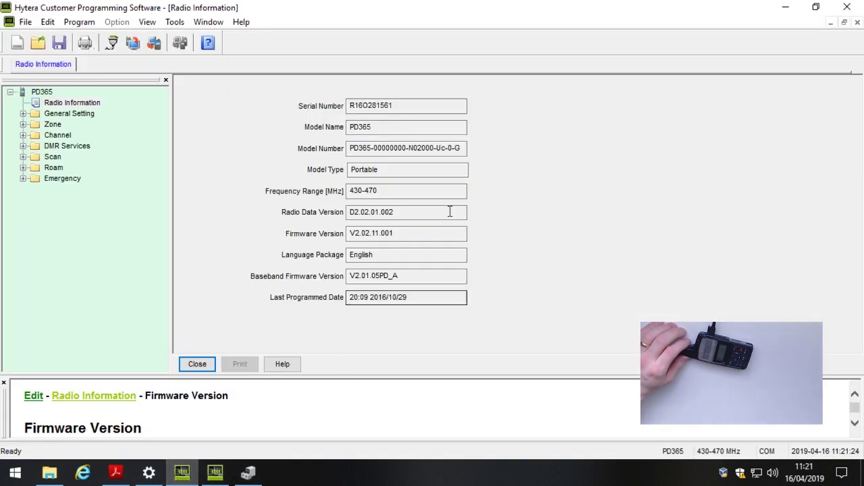
click(115, 473)
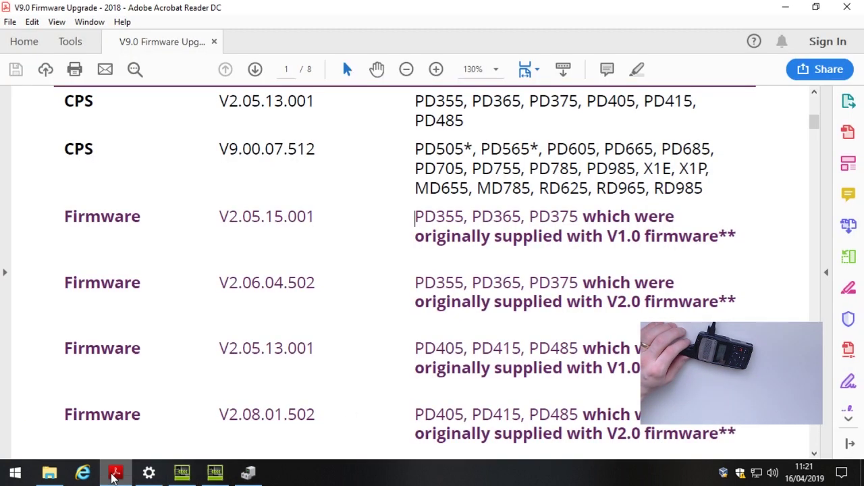
click(181, 473)
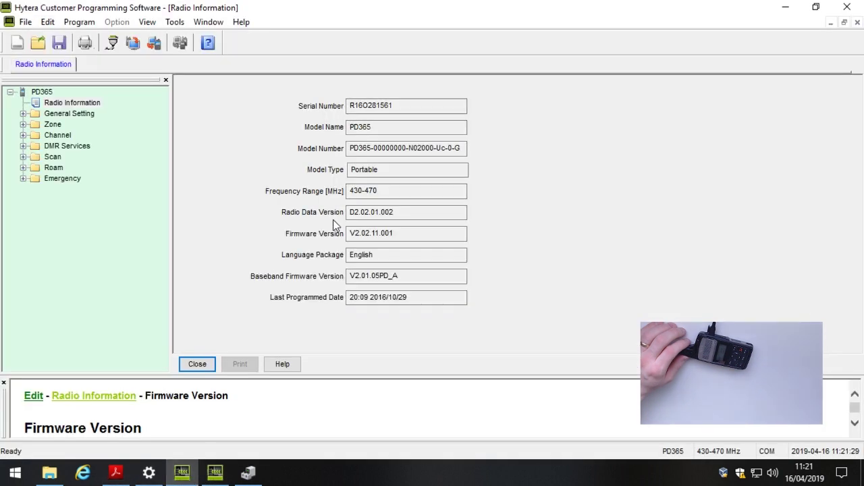
Switch to the other Hytera Customer Programming Software window and check its version in the About information.
click(215, 473)
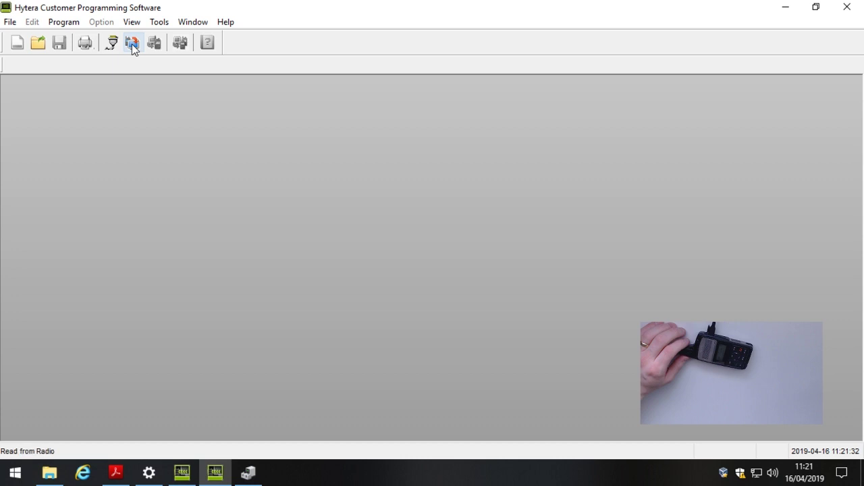
click(208, 23)
click(225, 22)
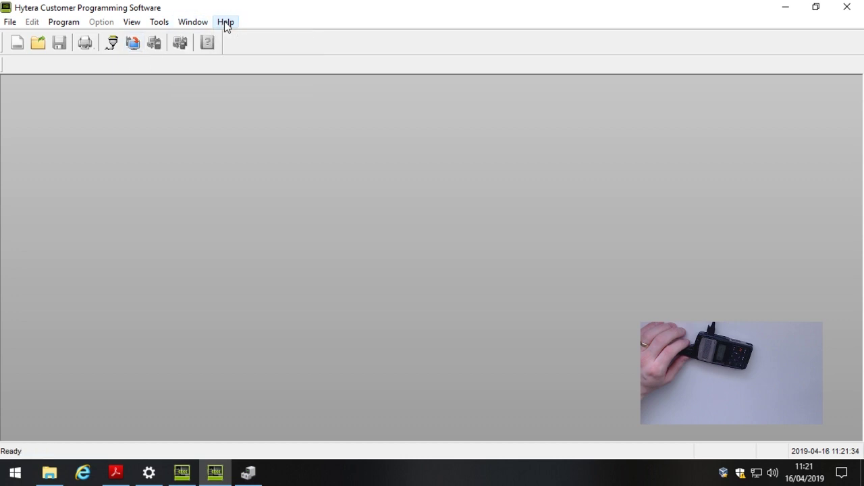
click(224, 21)
click(246, 57)
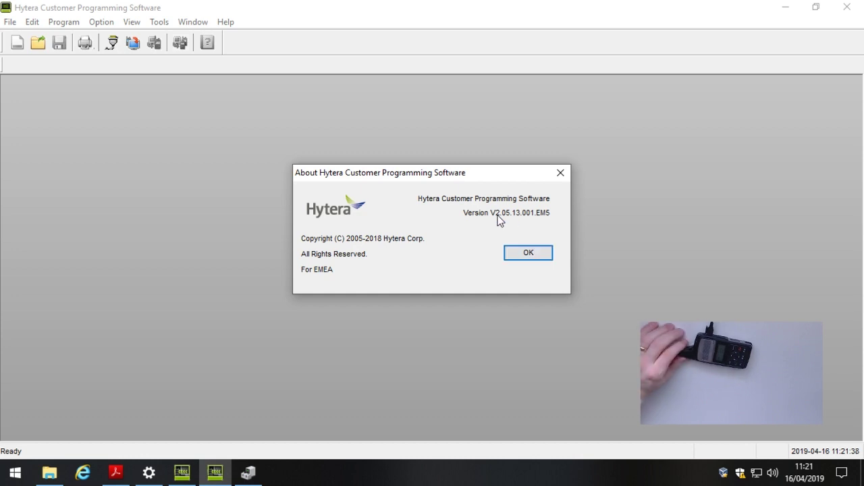
click(541, 256)
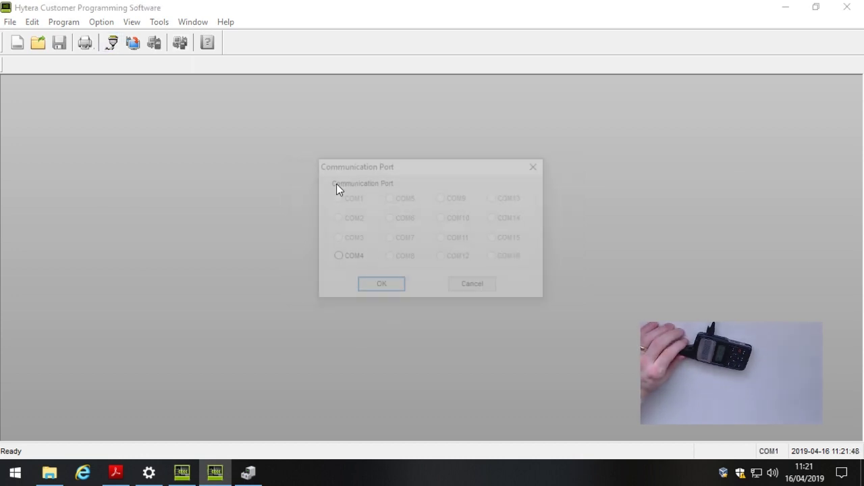
Set this CPS's communication port to COM4 and try to read the data from the connected radio.
click(391, 291)
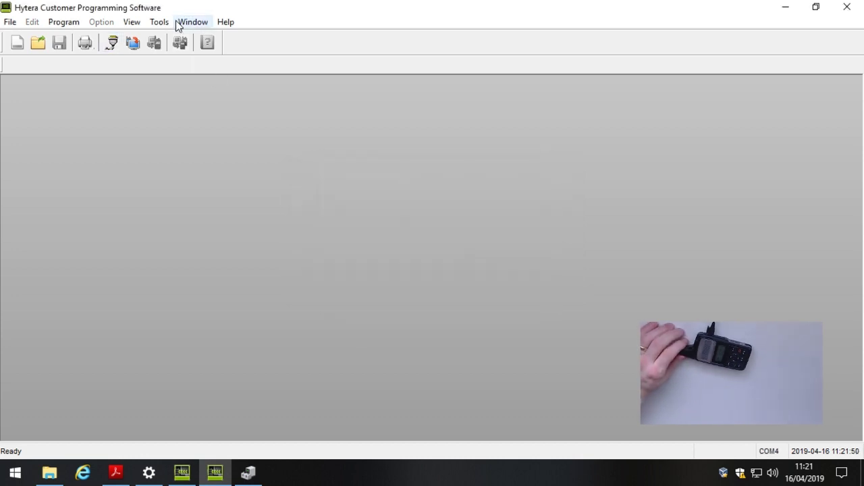
click(134, 43)
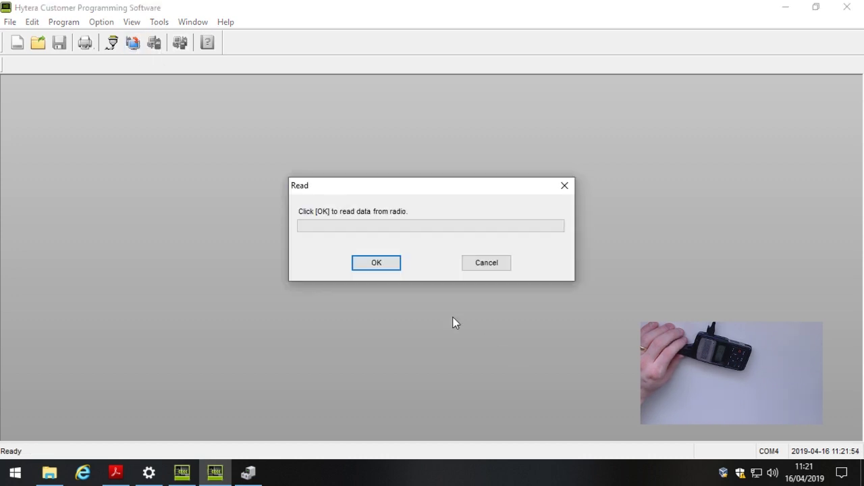
click(383, 268)
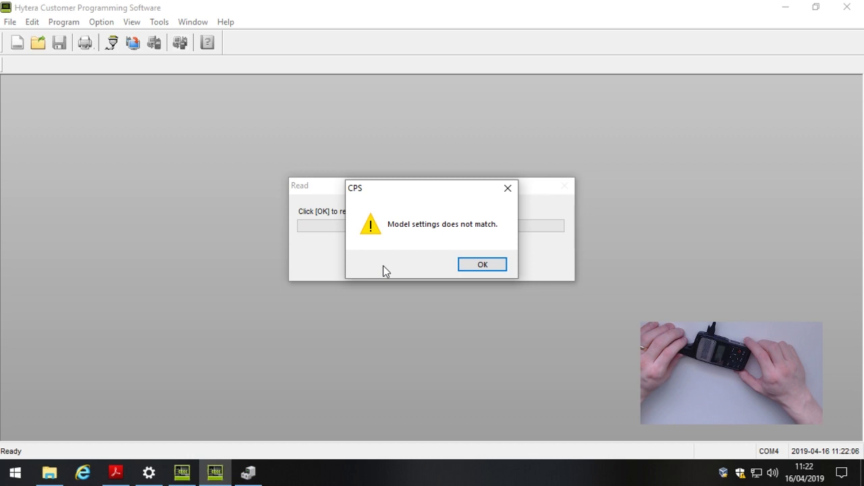
click(483, 265)
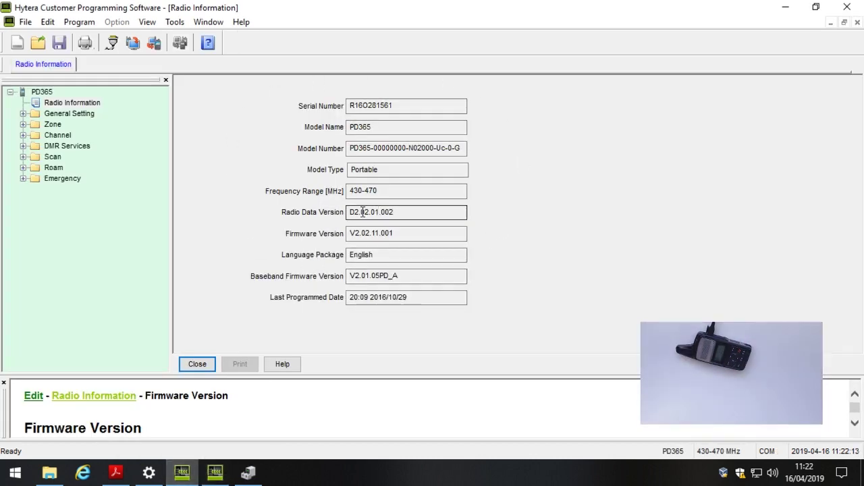
Review the V2.05.15.001 firmware entry for the PD365 in the V9.0 Firmware Upgrade PDF in Acrobat Reader.
click(116, 473)
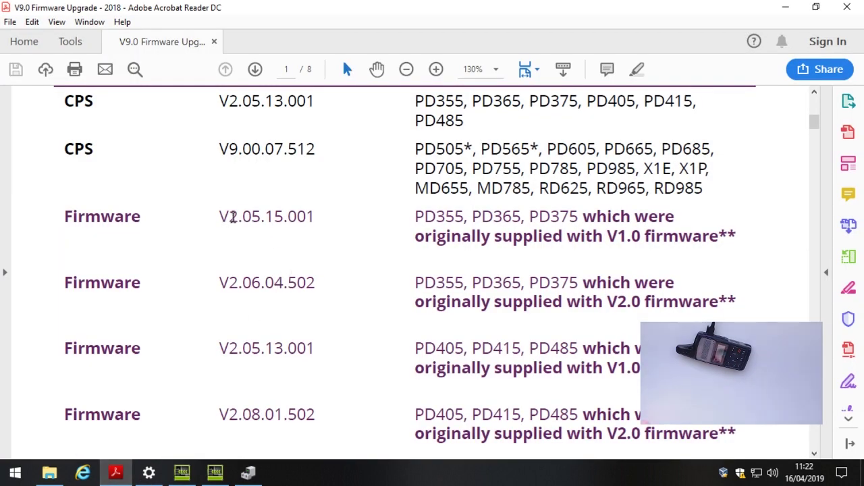
drag(232, 216, 312, 218)
click(308, 223)
Return to the empty Hytera Customer Programming Software window and try once more to read the radio.
click(213, 474)
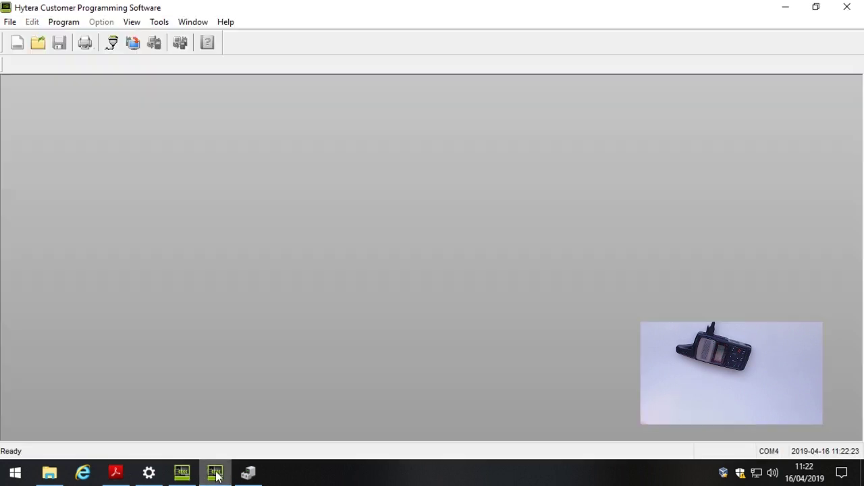
click(132, 44)
click(373, 264)
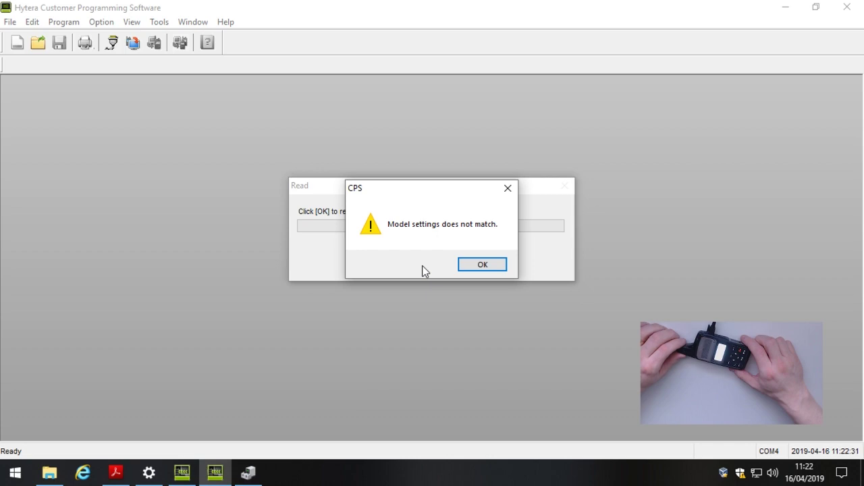
Select the Hytera PD4 CPS v1 and Hytera Customer Programming Software shortcuts on the desktop.
drag(96, 89, 25, 204)
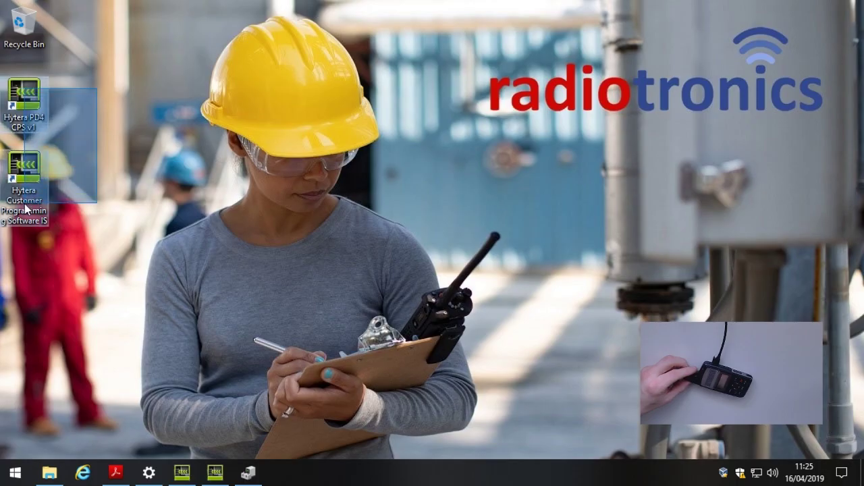
drag(25, 207, 25, 207)
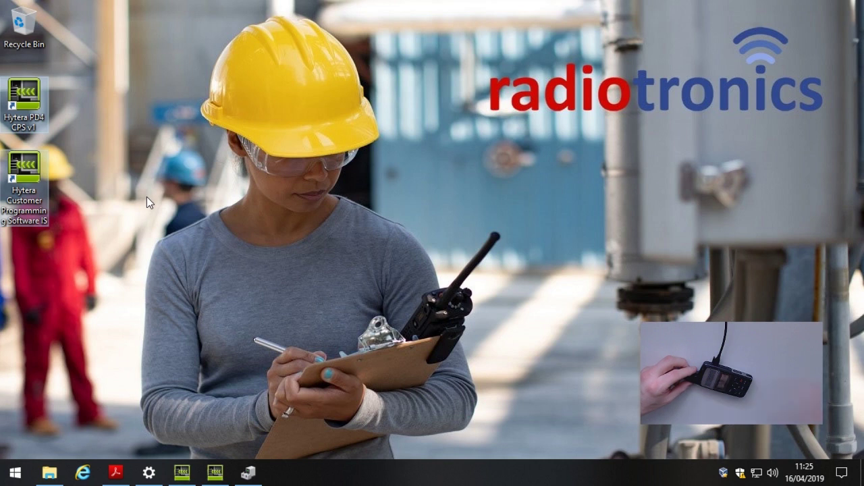